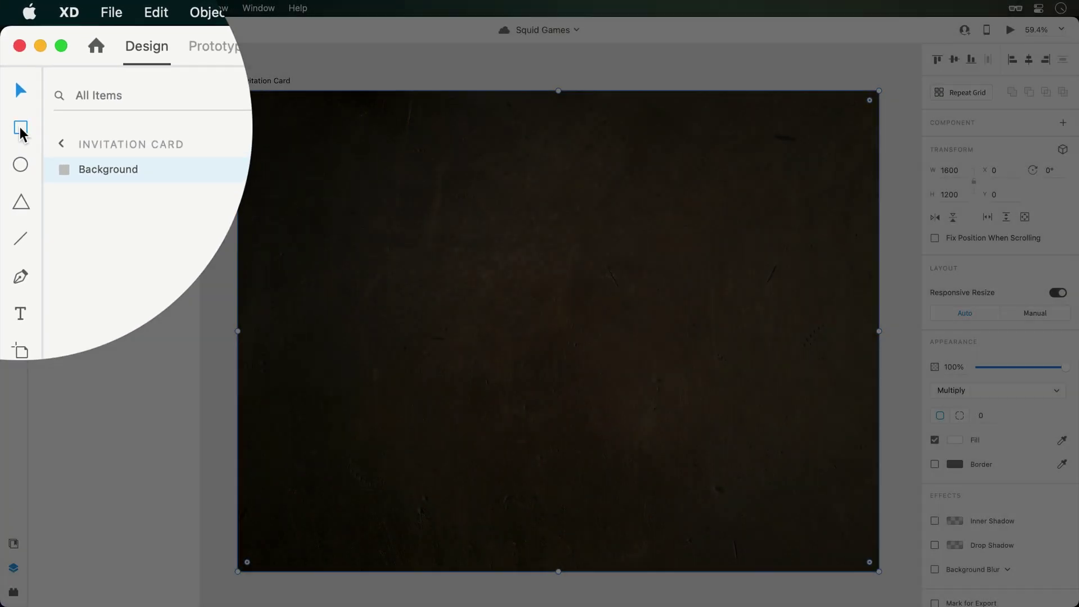
# Draw a rectangle on the wood background, centre it and round its corners
pyautogui.moveTo(398, 224)
pyautogui.mouseDown()
pyautogui.moveTo(687, 371)
pyautogui.moveTo(726, 419)
pyautogui.mouseUp()
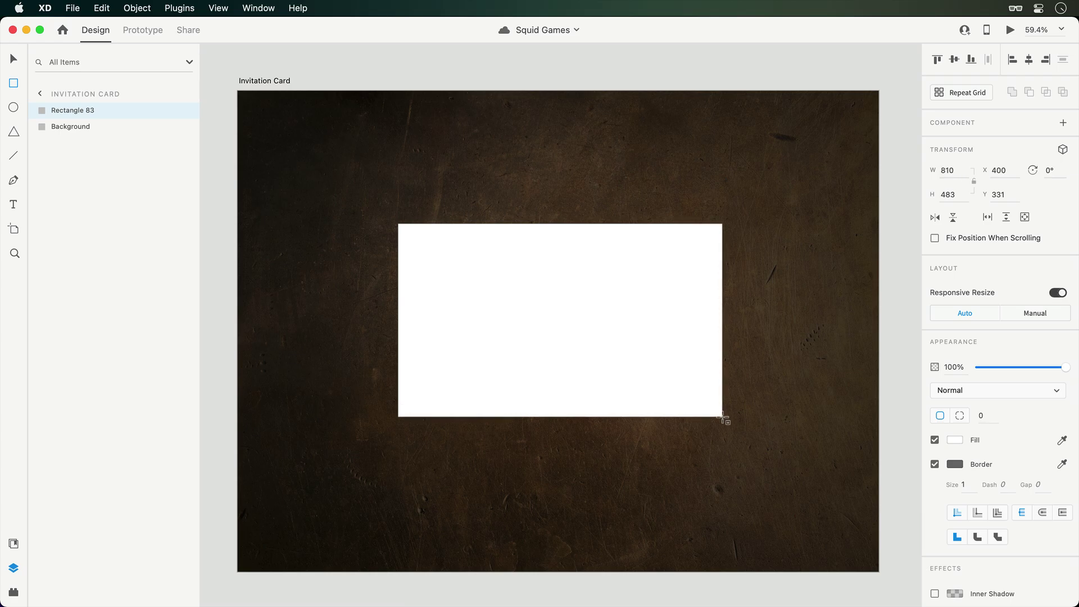
pyautogui.press('v')
pyautogui.moveTo(694, 386); pyautogui.dragTo(665, 366)
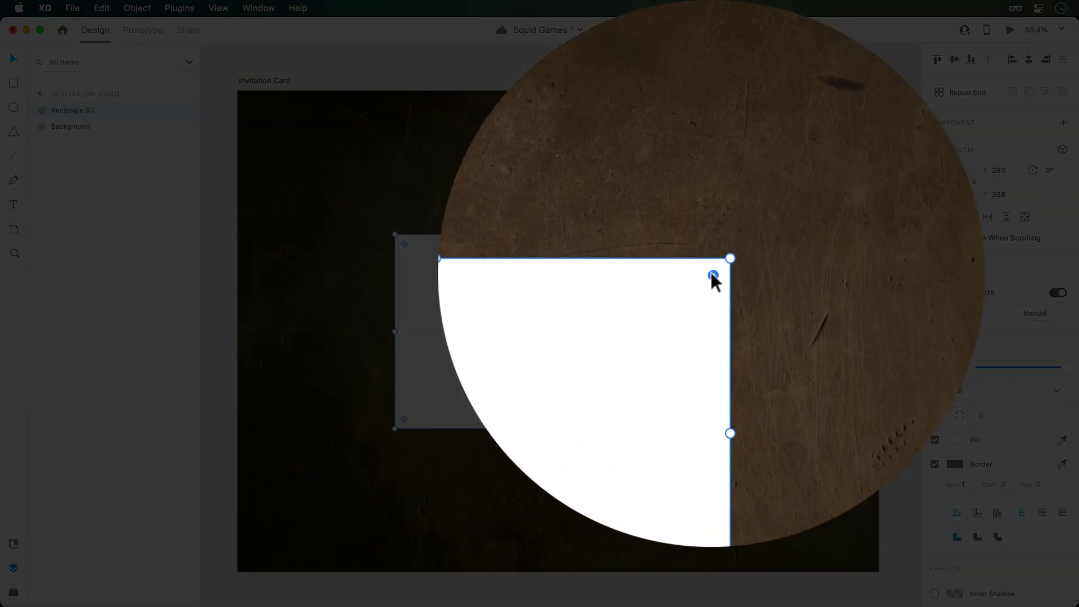
pyautogui.moveTo(713, 244); pyautogui.dragTo(708, 248)
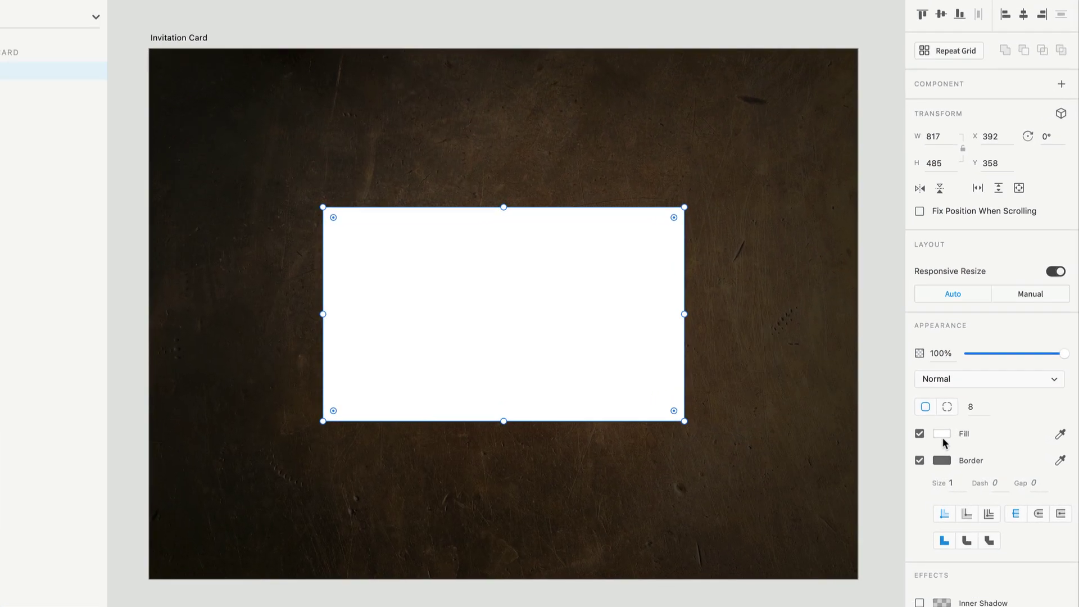
# Fill the rectangle with muted brown #7C684C
pyautogui.click(955, 440)
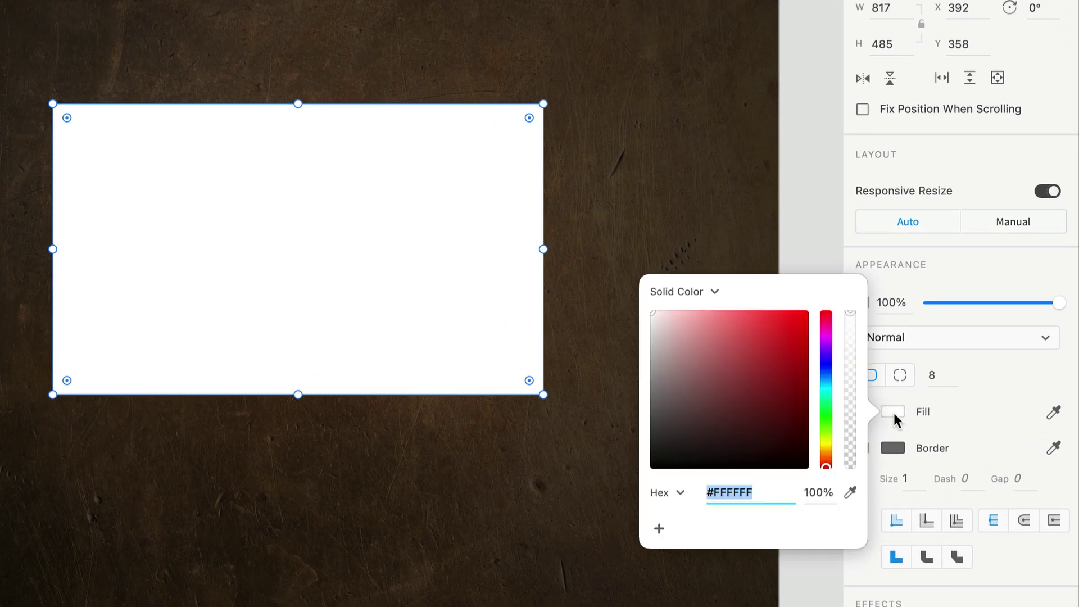
pyautogui.moveTo(826, 458); pyautogui.dragTo(827, 452)
pyautogui.moveTo(709, 394); pyautogui.dragTo(712, 389)
# Give the rectangle a dark-brown #2B1500 border at 25% opacity, size 4
pyautogui.click(895, 445)
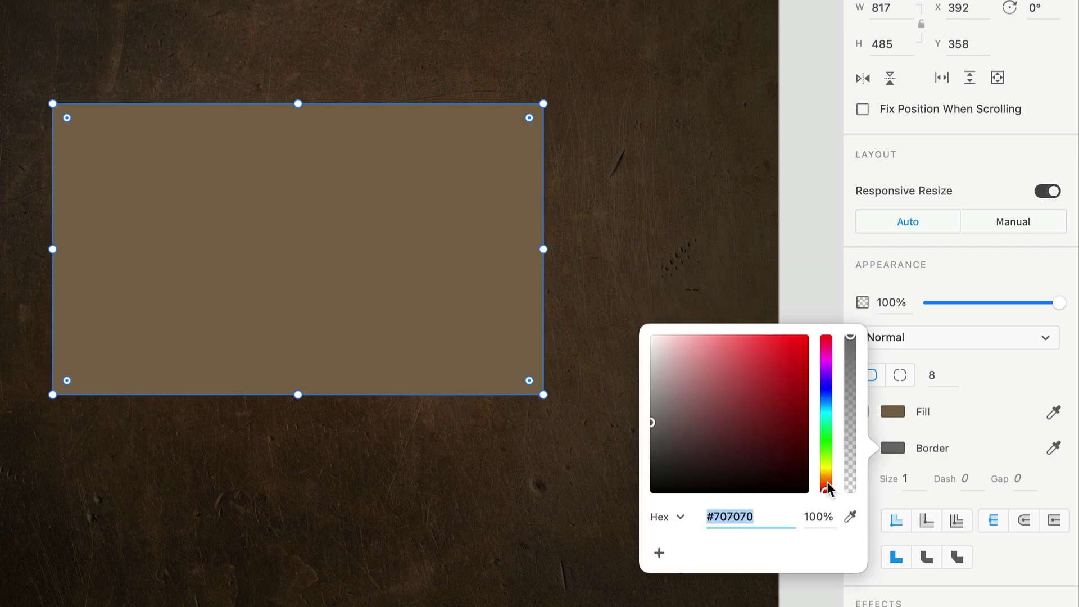
pyautogui.moveTo(827, 481)
pyautogui.mouseDown()
pyautogui.moveTo(804, 472)
pyautogui.moveTo(813, 460)
pyautogui.moveTo(821, 475)
pyautogui.mouseUp()
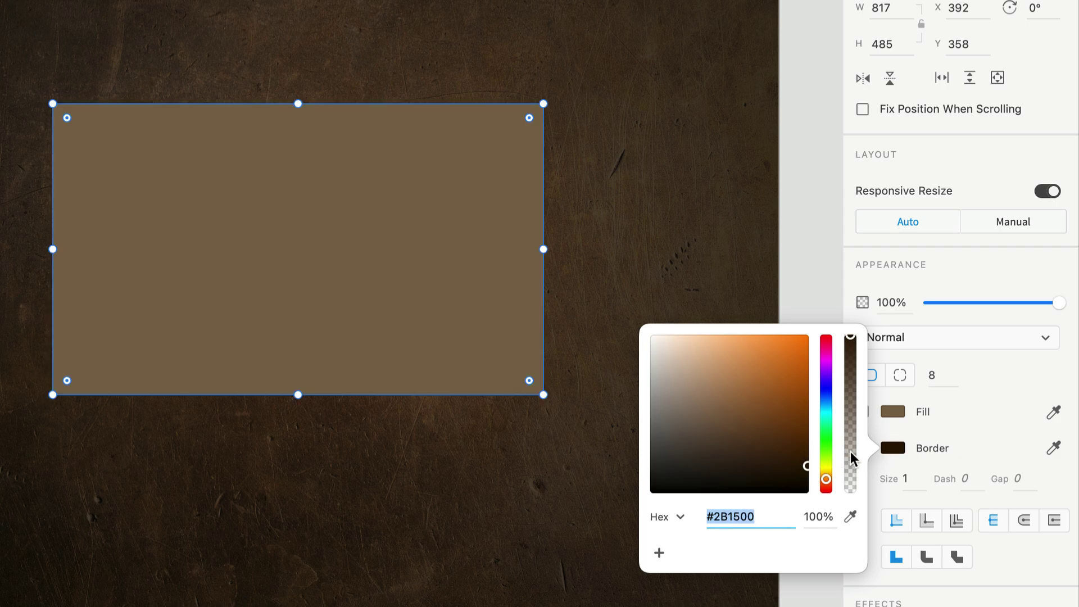
pyautogui.click(851, 451)
pyautogui.click(907, 478)
pyautogui.write('4')
pyautogui.press('Return')
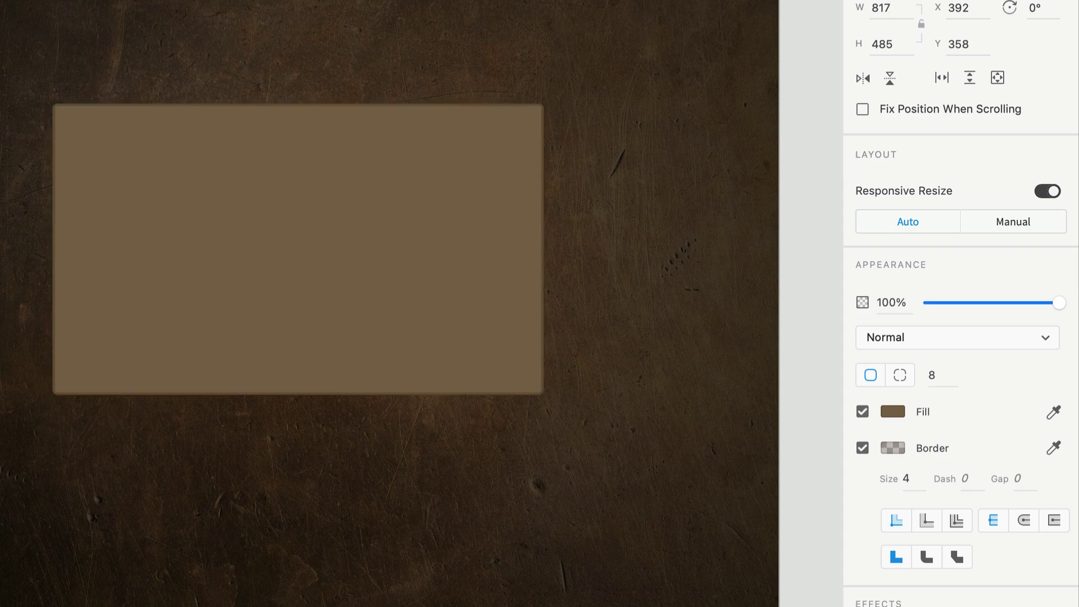
# Add a #FFE3BC inner shadow at 40% opacity with X 8, Y 8 and blur 4
pyautogui.scroll(-3, 865, 506)
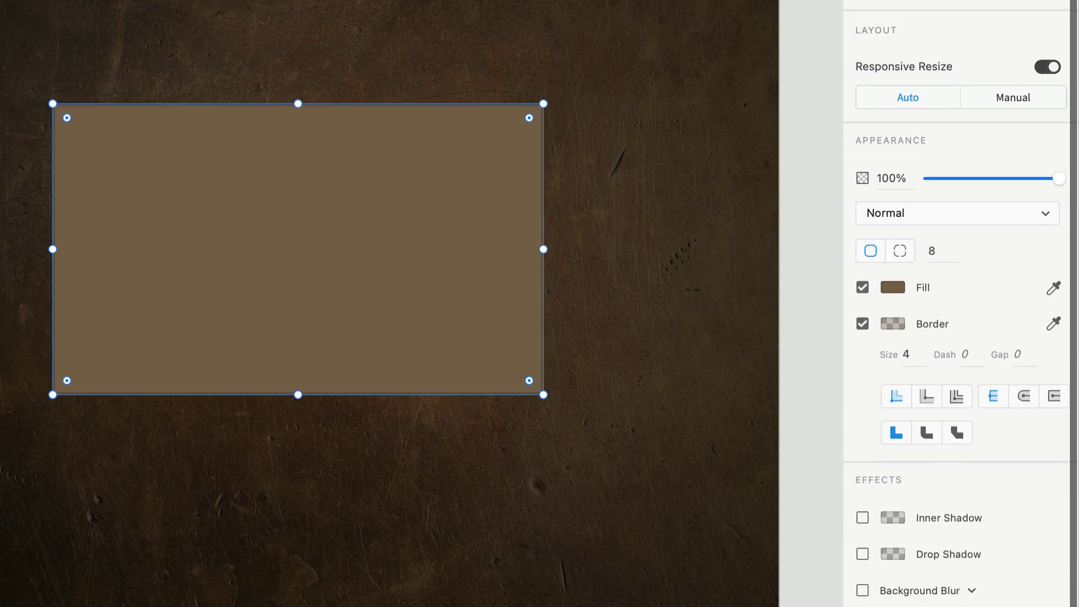
pyautogui.click(863, 515)
pyautogui.click(897, 515)
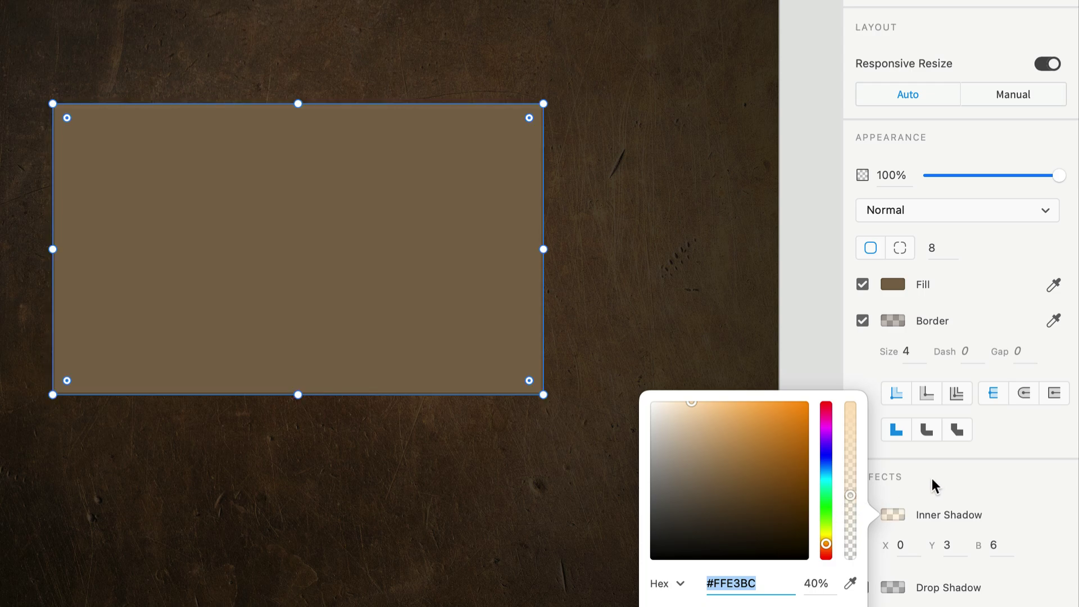
pyautogui.click(937, 477)
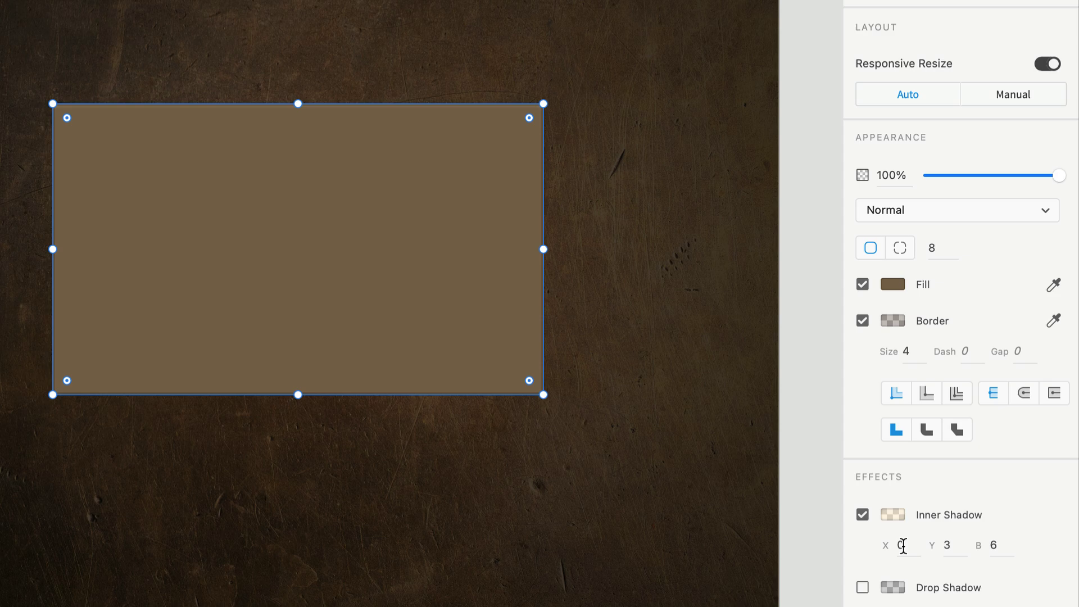
pyautogui.write('8')
pyautogui.press('Tab')
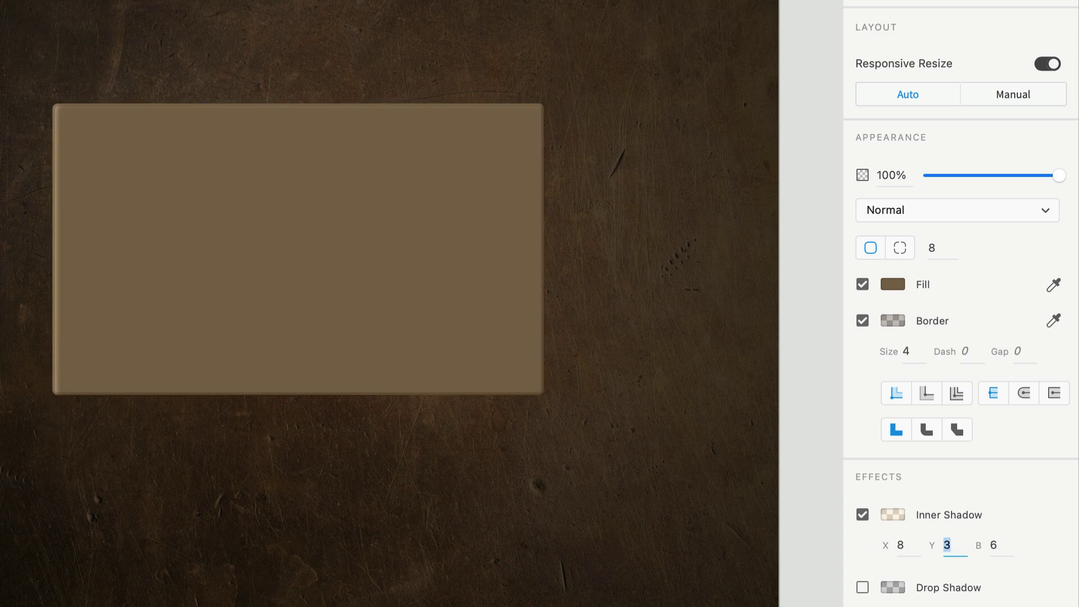
pyautogui.write('8')
pyautogui.press('Tab')
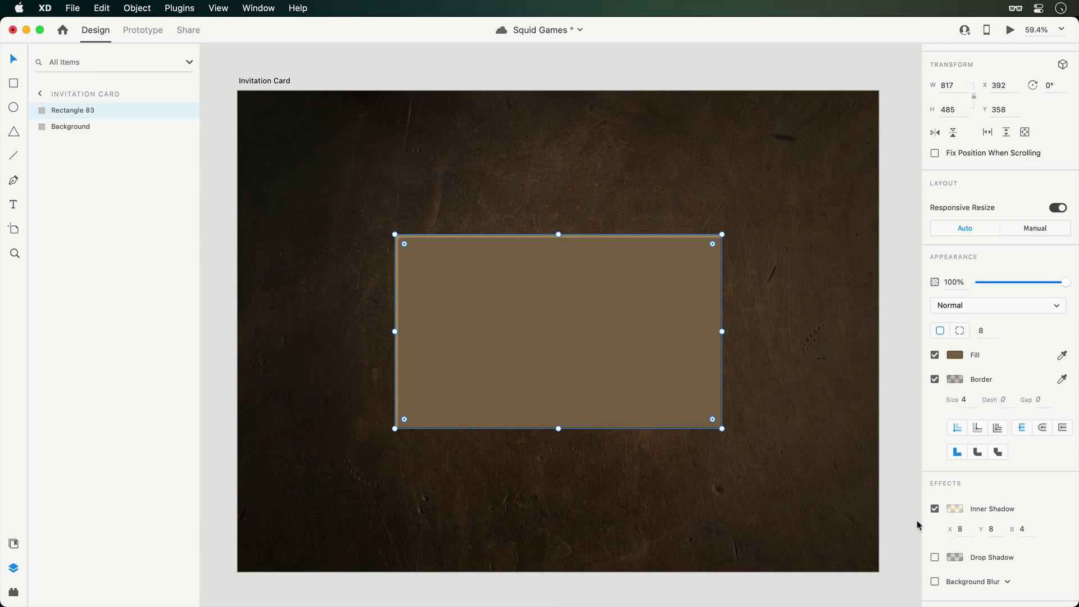
# Rename the rectangle layer to Card, then duplicate it and name the copy Texture
pyautogui.doubleClick(85, 111)
pyautogui.write('Card')
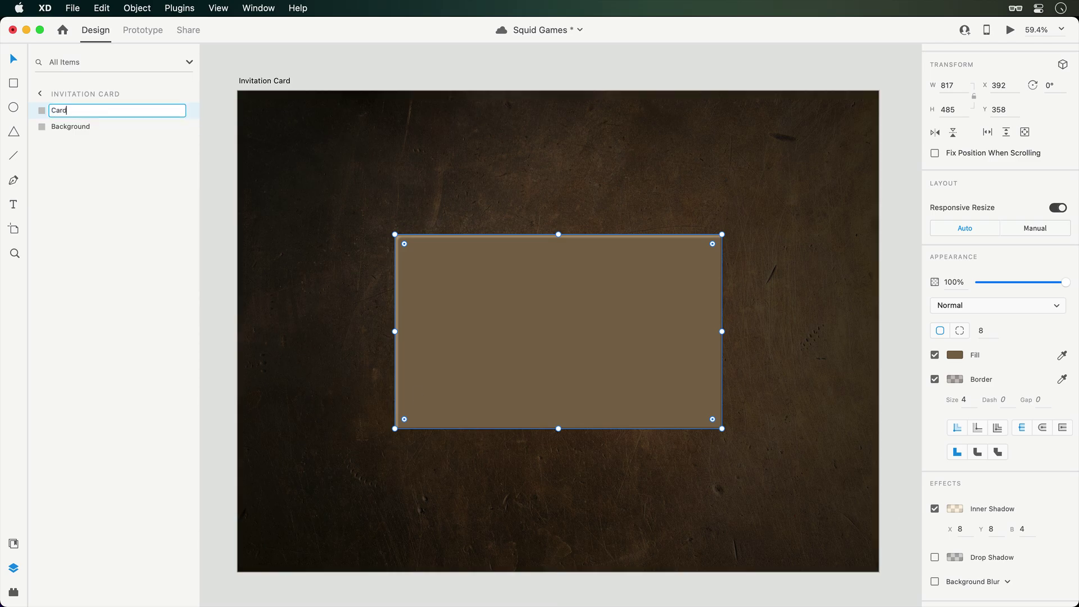
pyautogui.press('Return')
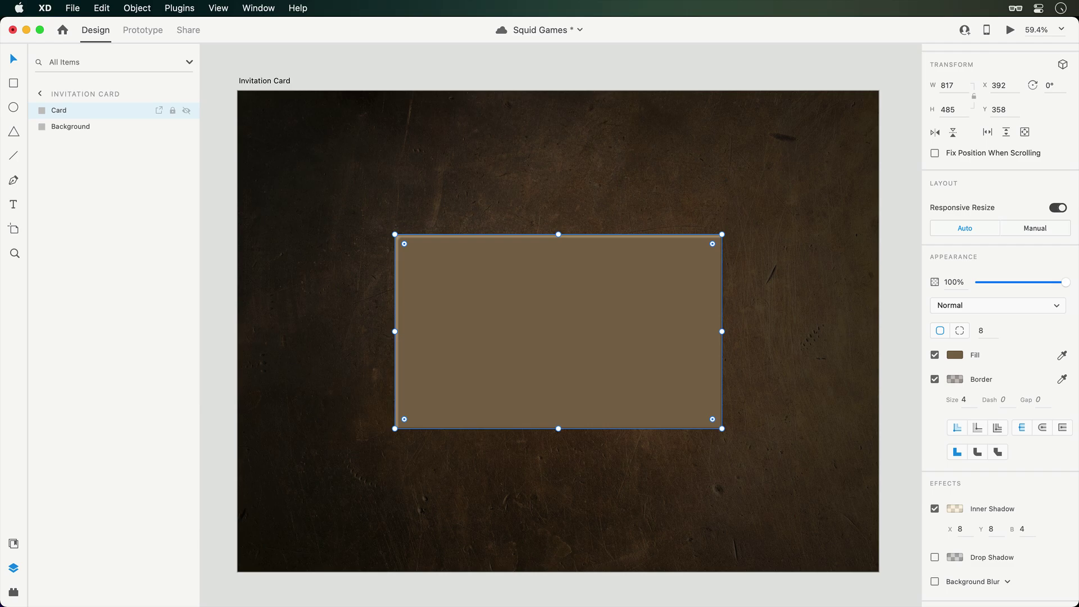
pyautogui.press('super+d')
pyautogui.doubleClick(59, 110)
pyautogui.write('Te')
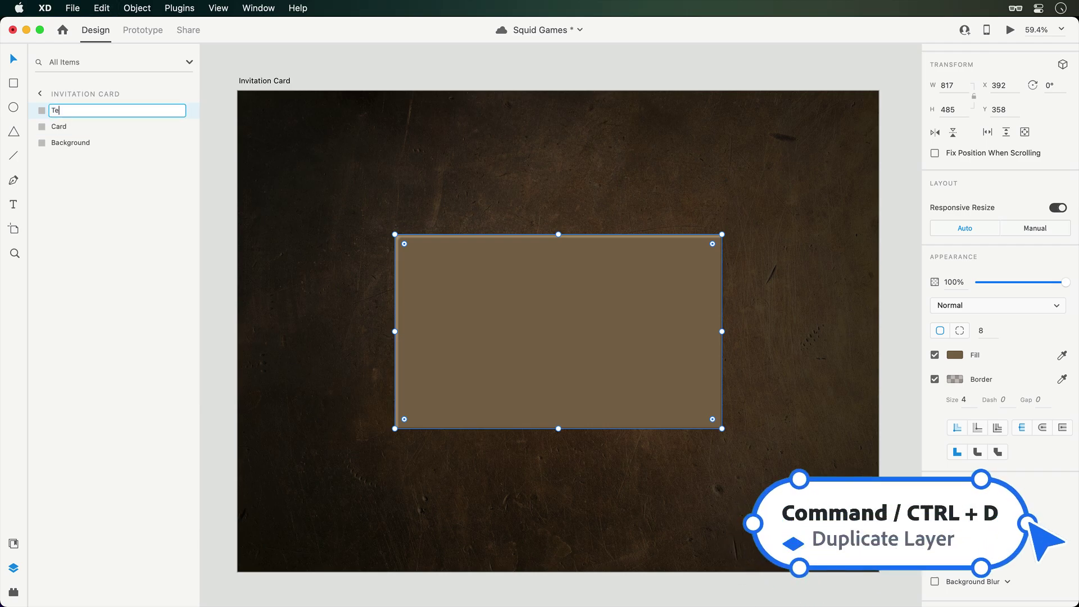
pyautogui.write('xture')
pyautogui.press('Return')
# Fill Texture with the tan paper asset, remove its border and inner shadow, and blend it Overlay
pyautogui.click(14, 544)
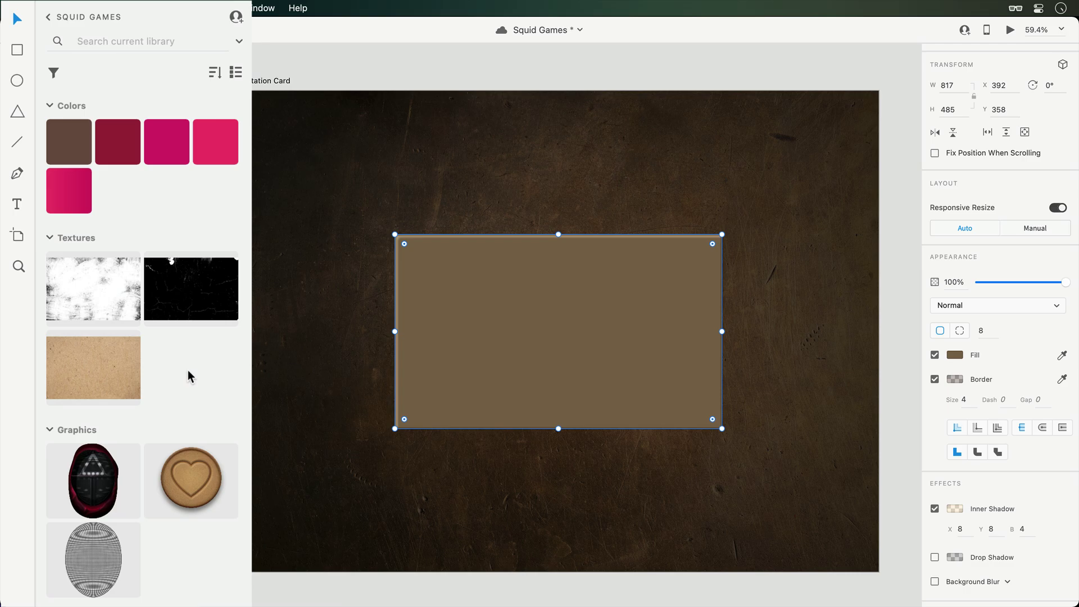
pyautogui.moveTo(85, 362); pyautogui.dragTo(616, 305)
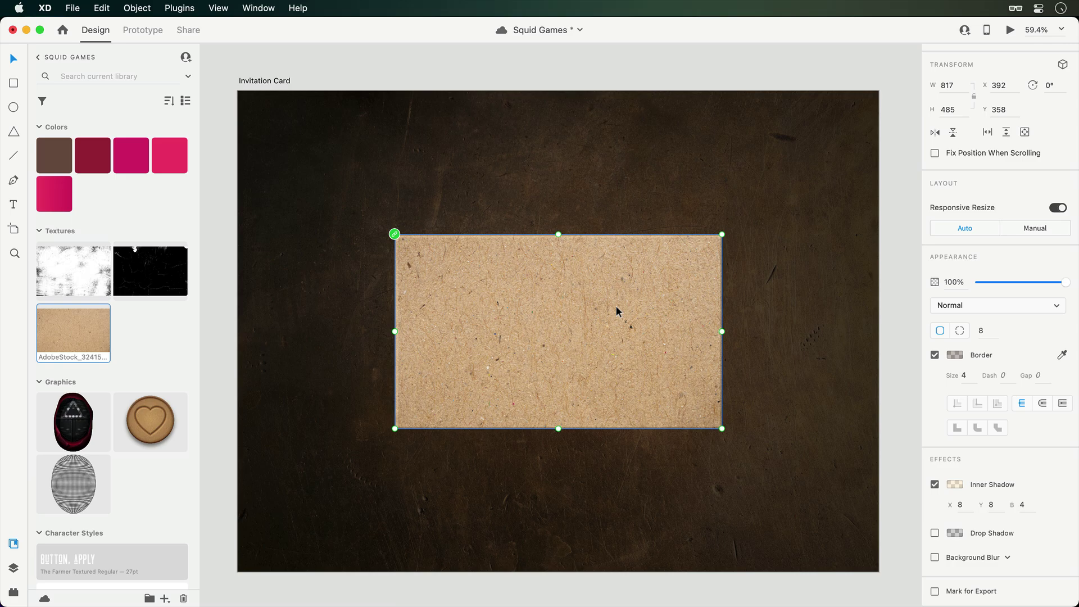
pyautogui.click(935, 355)
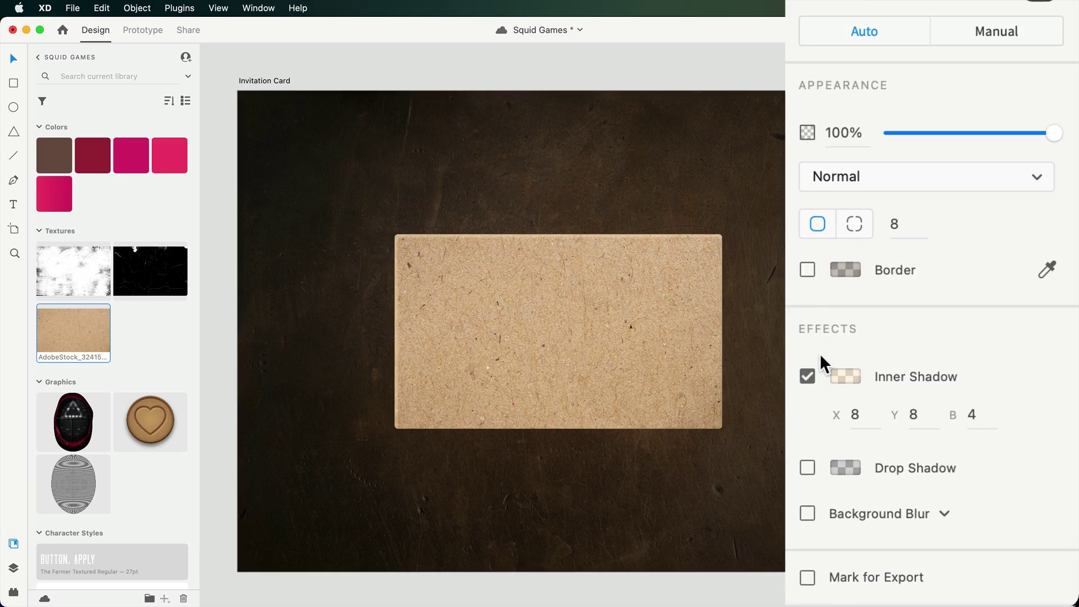
pyautogui.click(807, 375)
pyautogui.click(950, 197)
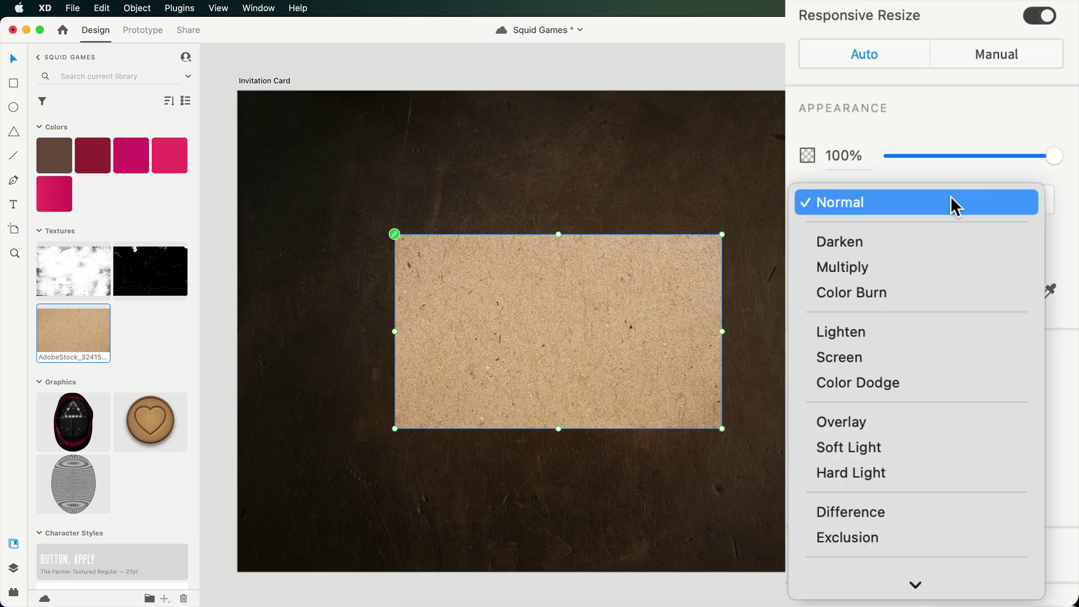
pyautogui.click(892, 442)
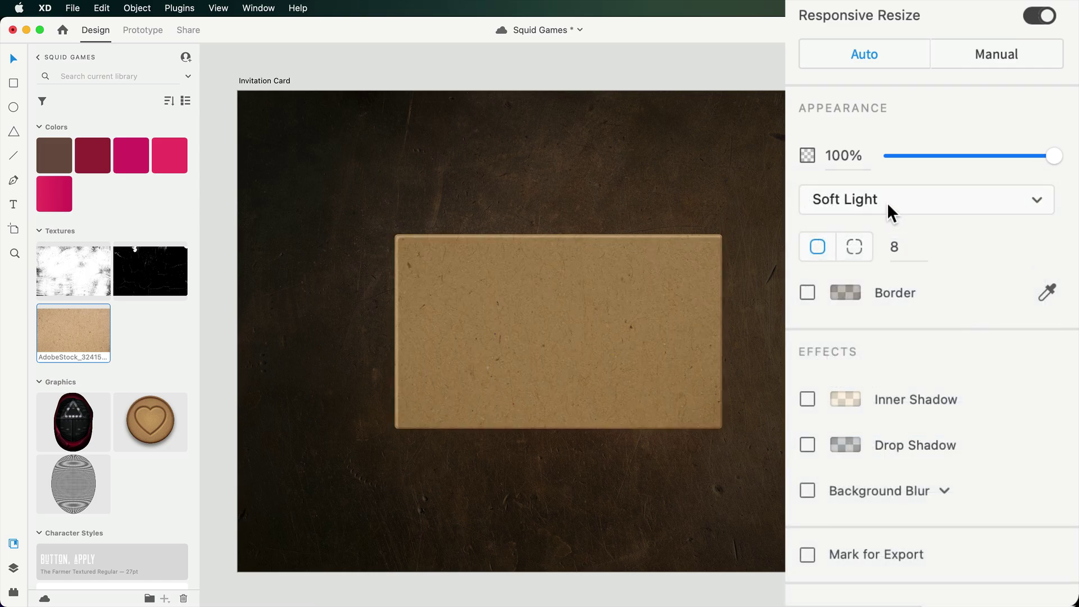
pyautogui.click(887, 199)
pyautogui.click(887, 177)
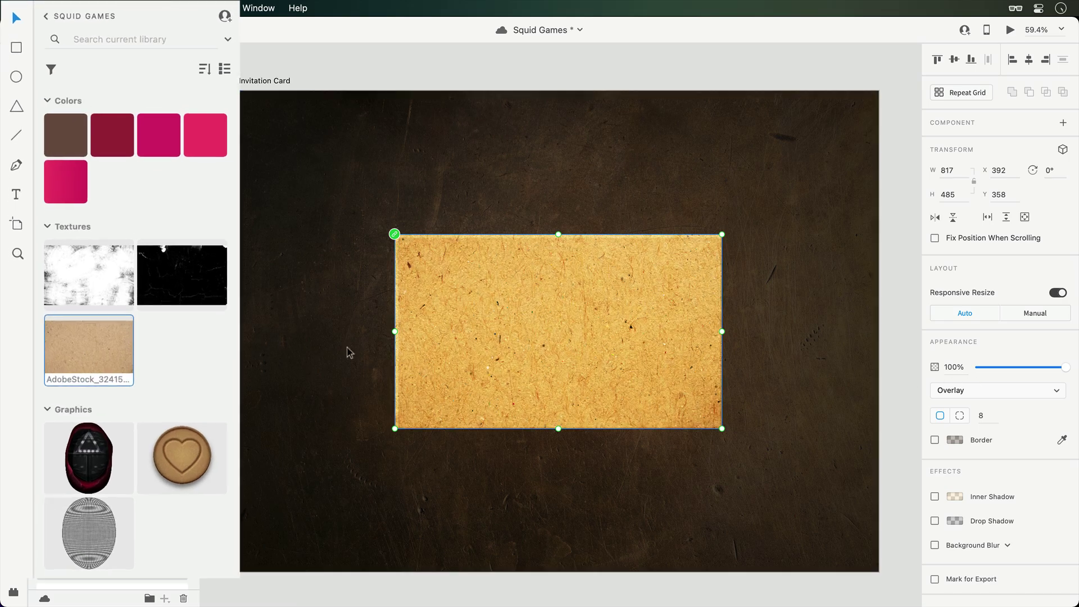
# Fill the card with the white grunge texture, blended Multiply at 60% opacity
pyautogui.moveTo(118, 311); pyautogui.dragTo(615, 309)
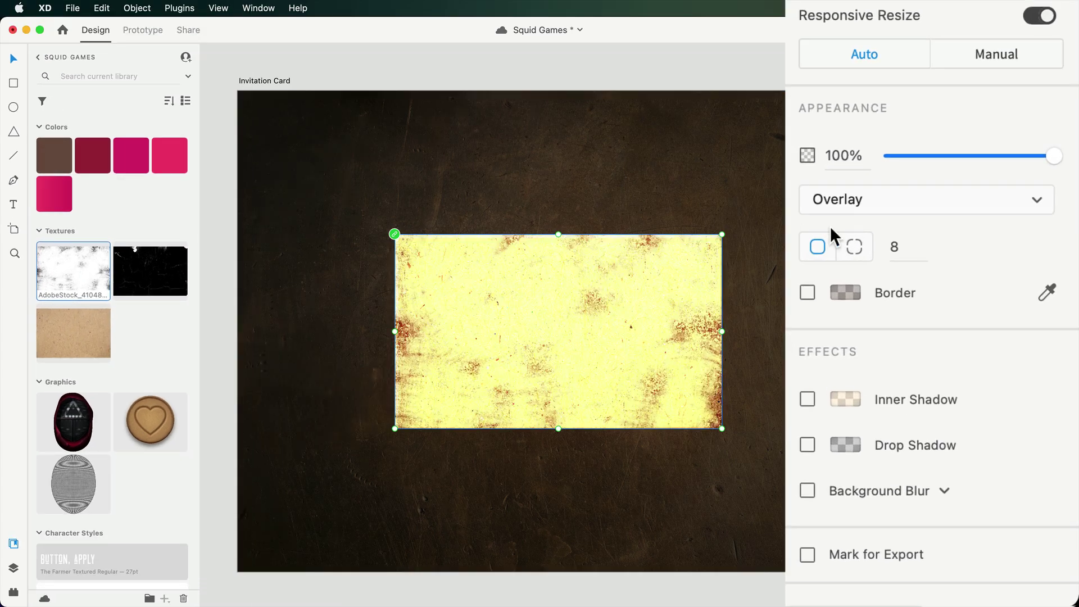
pyautogui.click(937, 198)
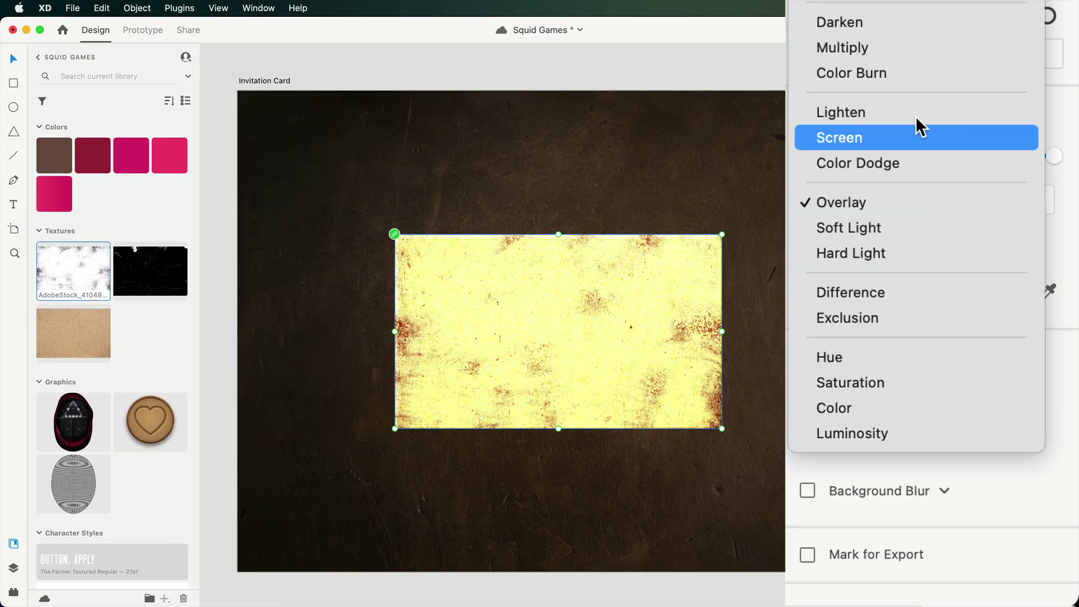
pyautogui.click(897, 48)
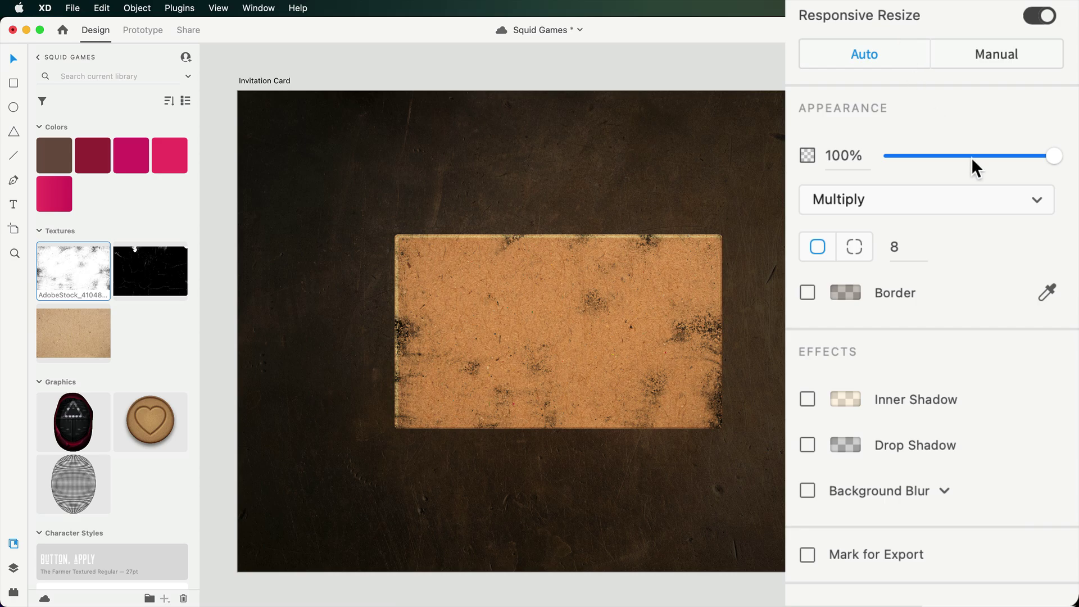
pyautogui.moveTo(1051, 155); pyautogui.dragTo(986, 139)
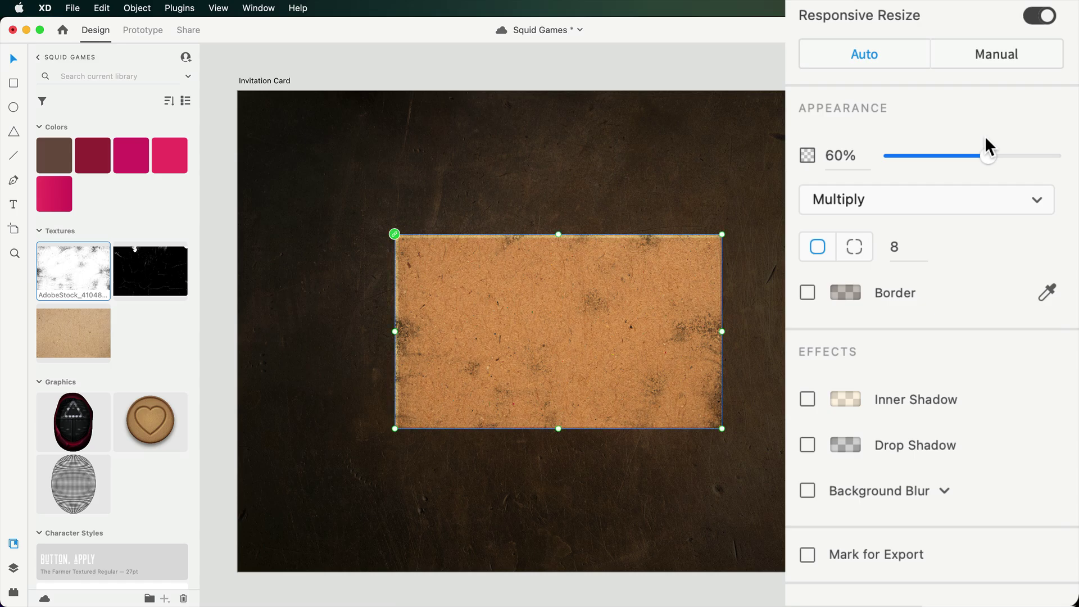
pyautogui.click(979, 199)
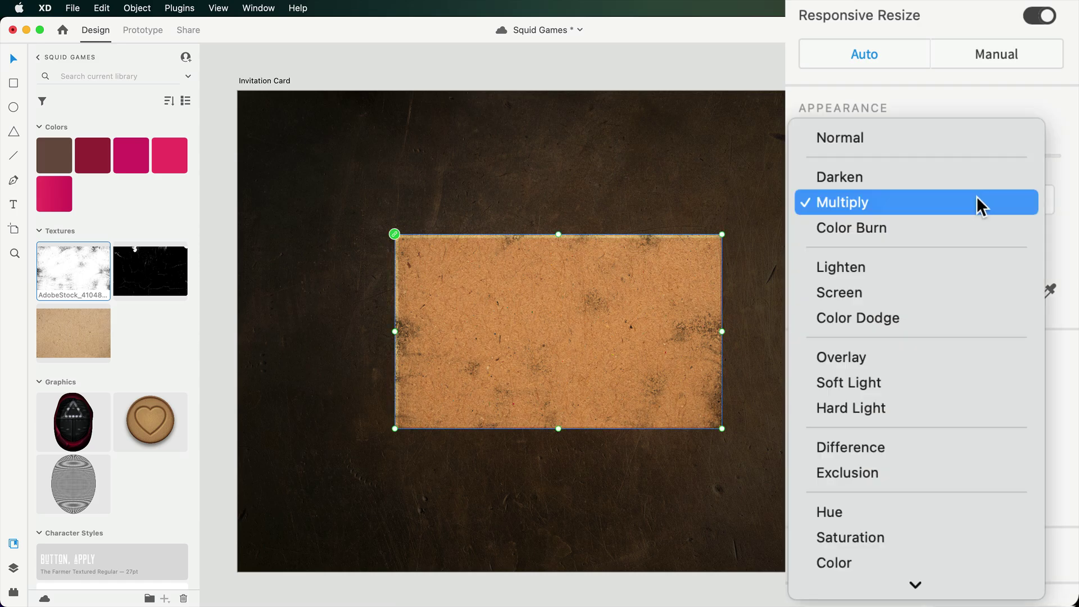
pyautogui.click(957, 226)
pyautogui.click(1021, 390)
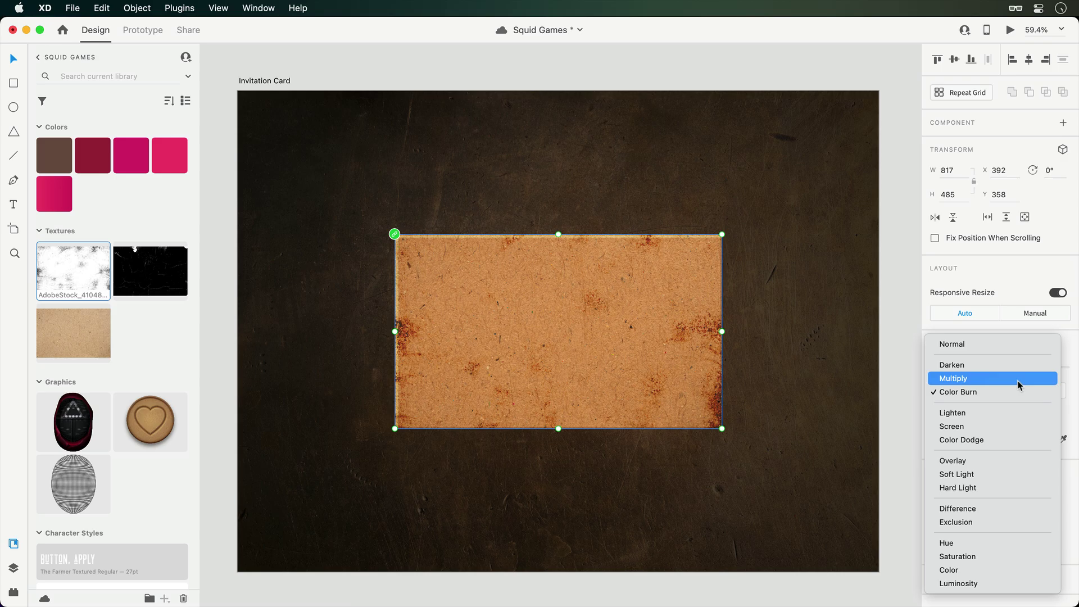
pyautogui.click(1019, 380)
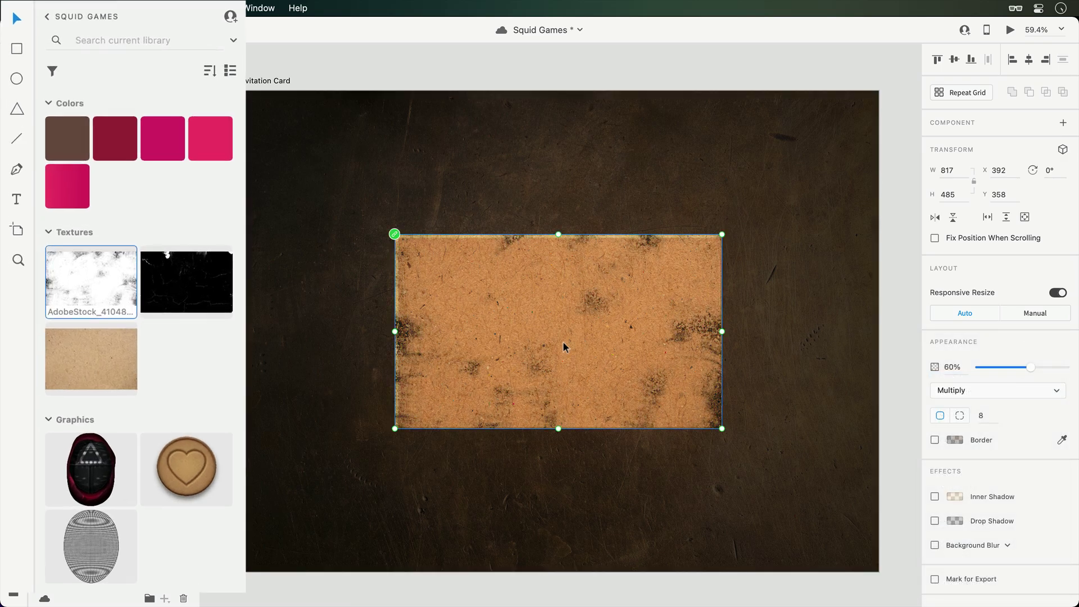
# Swap in the dark cracked texture, blended Screen at 50% opacity
pyautogui.moveTo(132, 292); pyautogui.dragTo(613, 315)
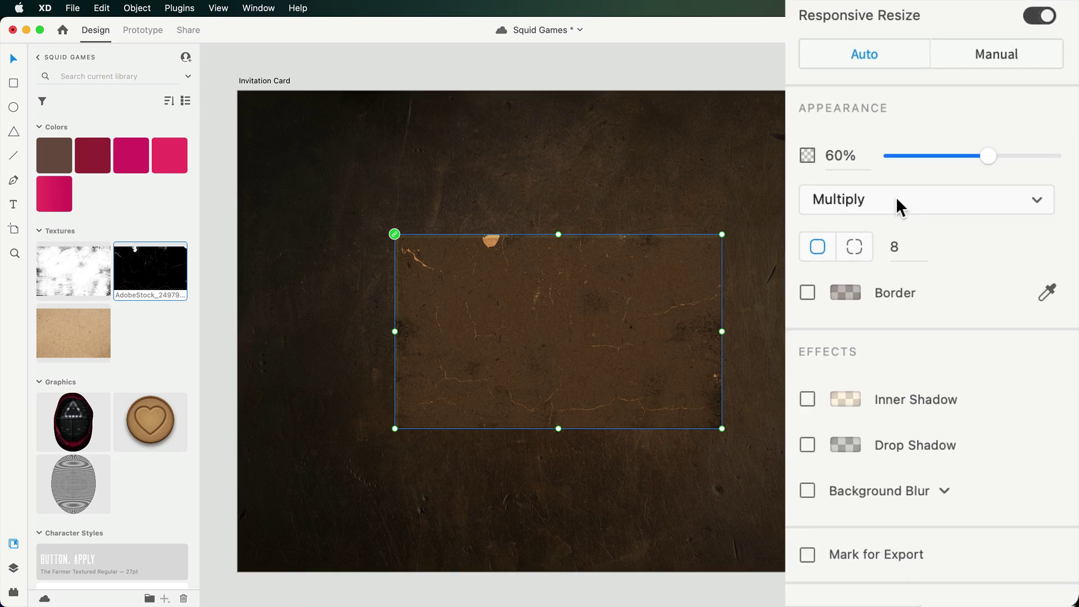
pyautogui.click(983, 391)
pyautogui.click(872, 286)
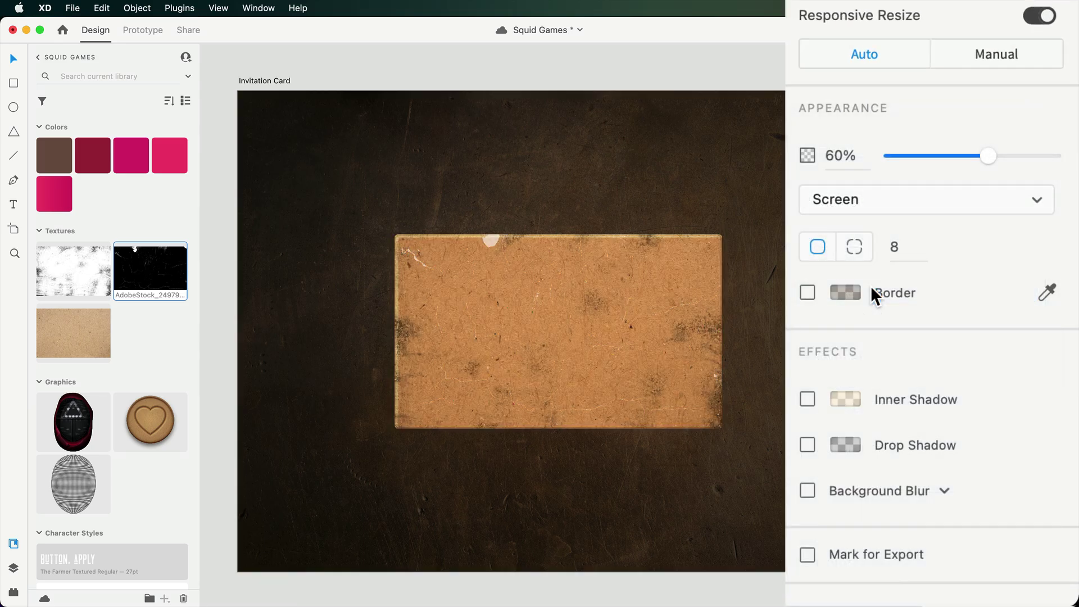
pyautogui.moveTo(984, 149); pyautogui.dragTo(969, 144)
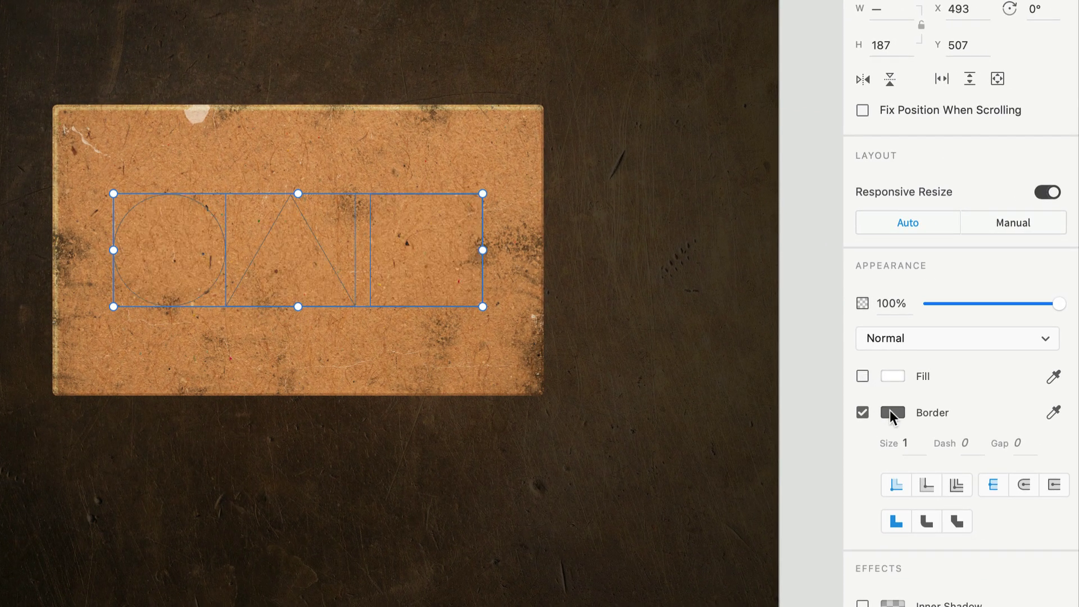
# Set the shapes' border colour to #1D1D1D and the border size to 18
pyautogui.click(890, 414)
pyautogui.moveTo(690, 420); pyautogui.dragTo(636, 439)
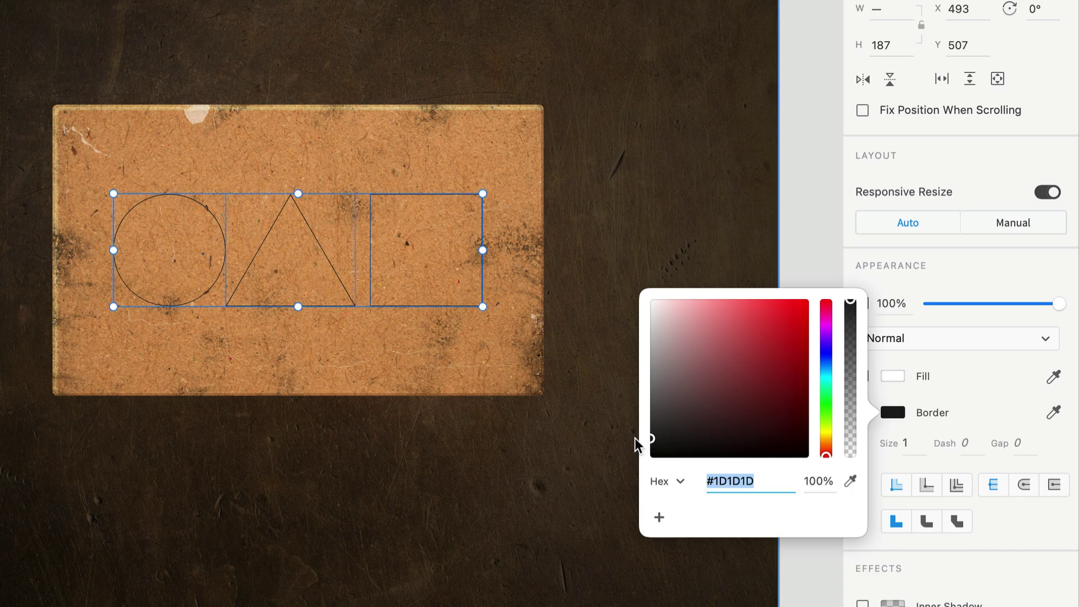
pyautogui.click(915, 443)
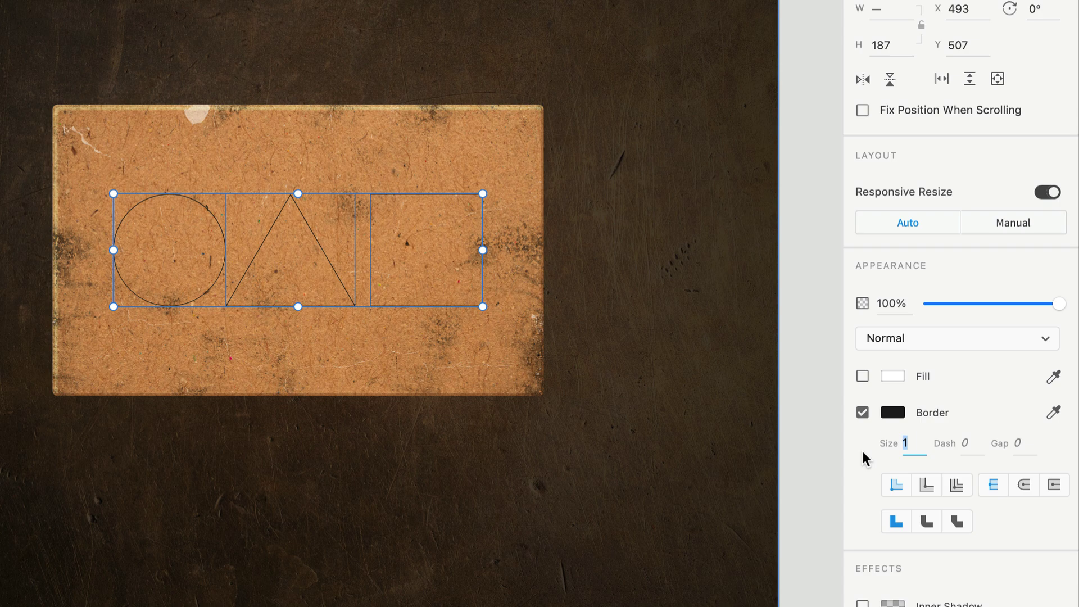
pyautogui.write('18')
pyautogui.press('Return')
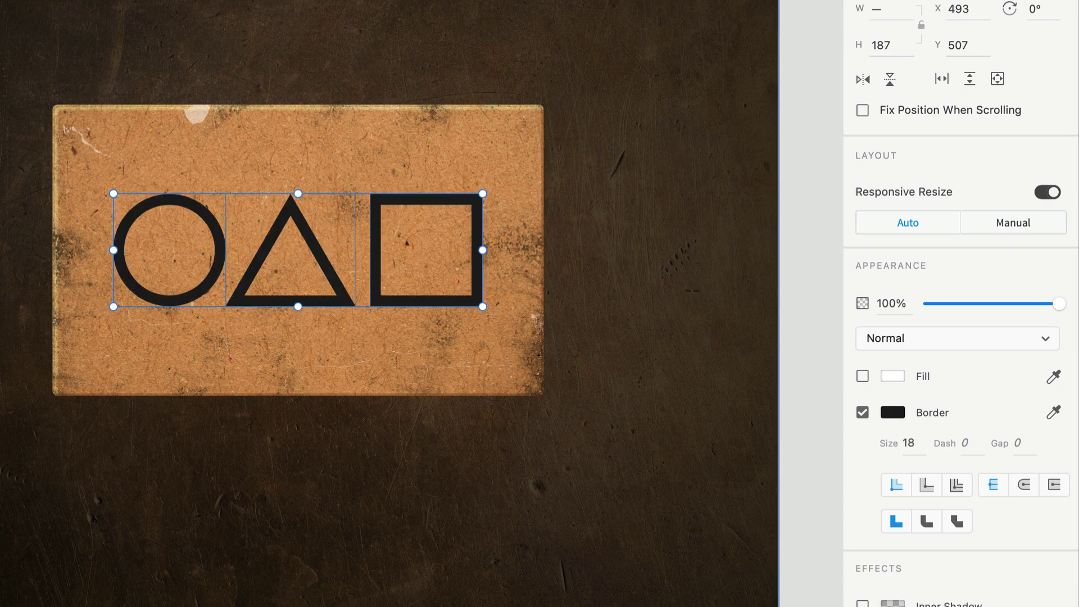
# Turn on a pale peach #FFE0C9 drop shadow at 45% opacity for the symbols
pyautogui.scroll(-3, 866, 451)
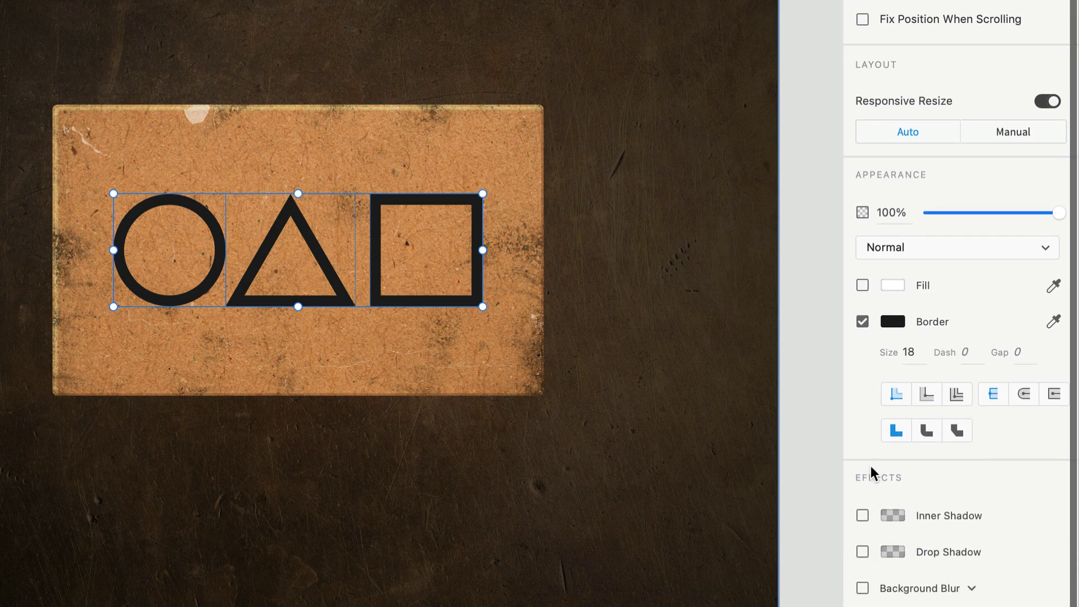
pyautogui.click(864, 552)
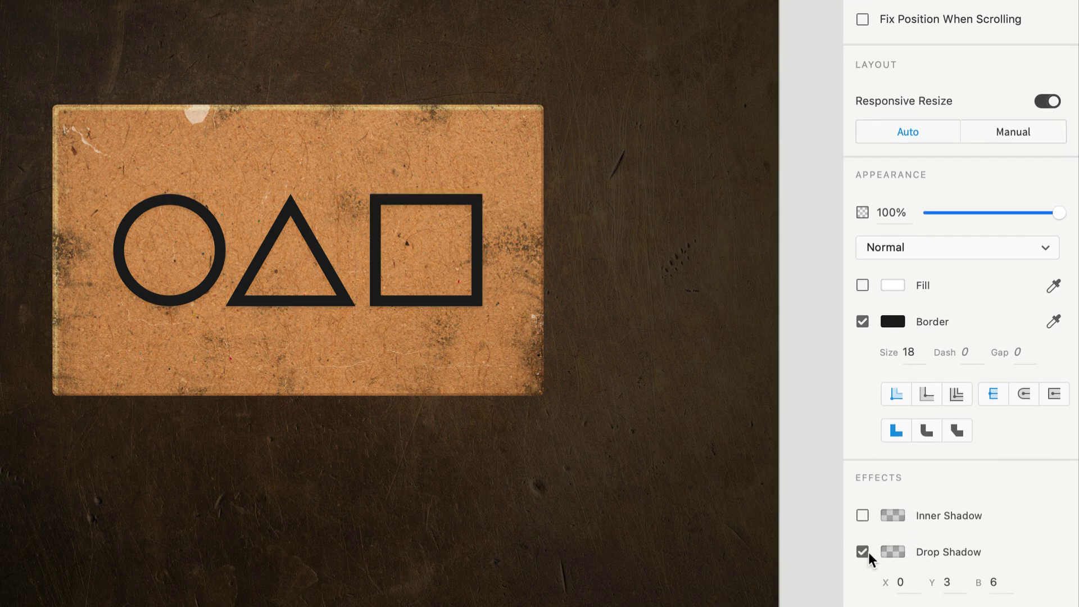
pyautogui.click(888, 551)
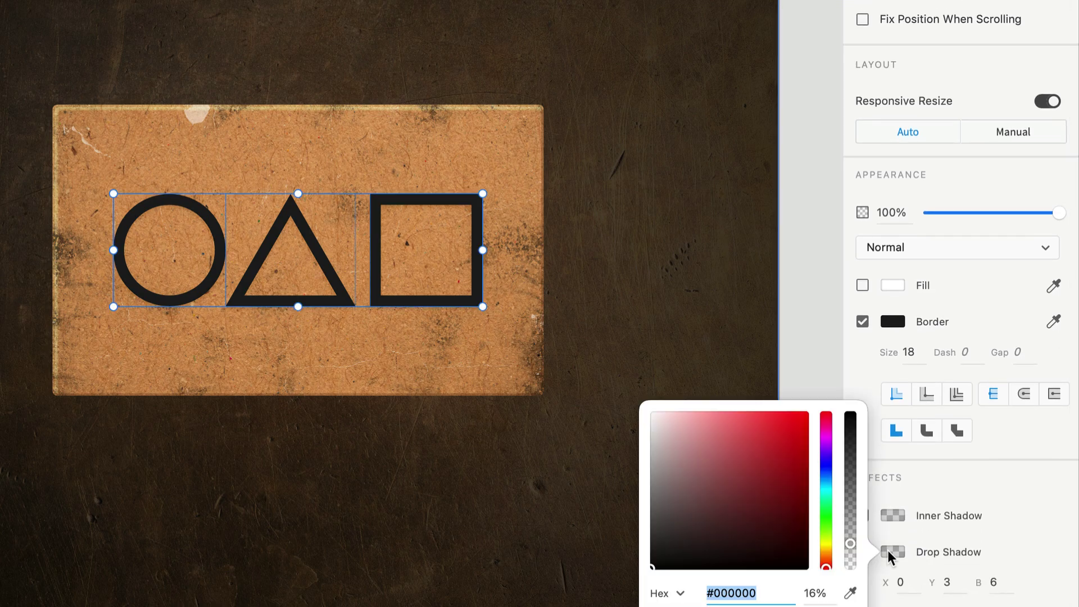
pyautogui.click(827, 559)
pyautogui.moveTo(683, 436); pyautogui.dragTo(683, 412)
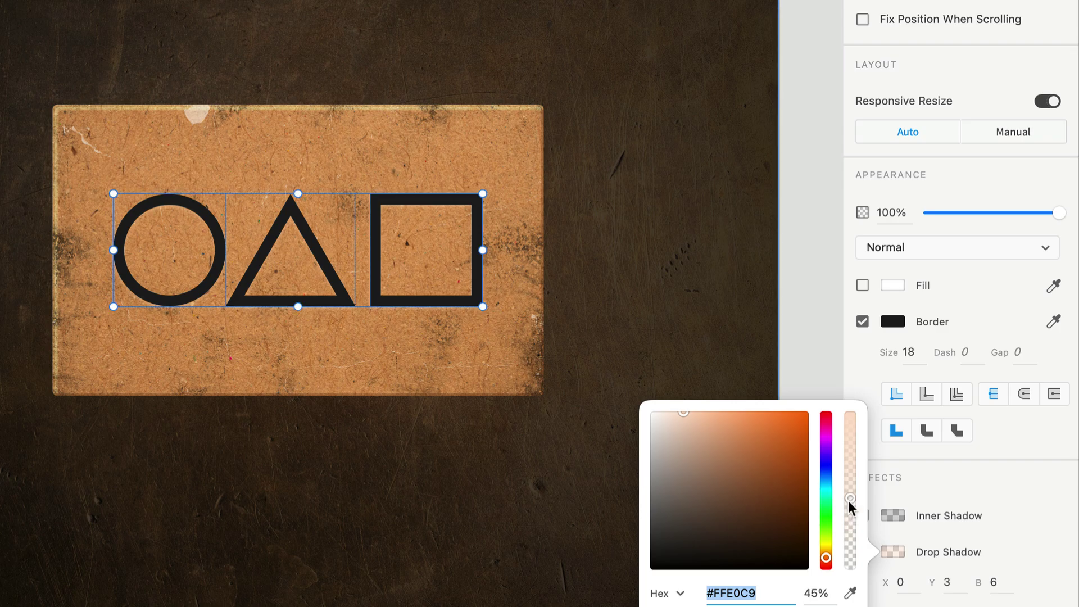
# Set the drop shadow's Y offset to 3 and its blur to 2
pyautogui.click(950, 582)
pyautogui.doubleClick(950, 581)
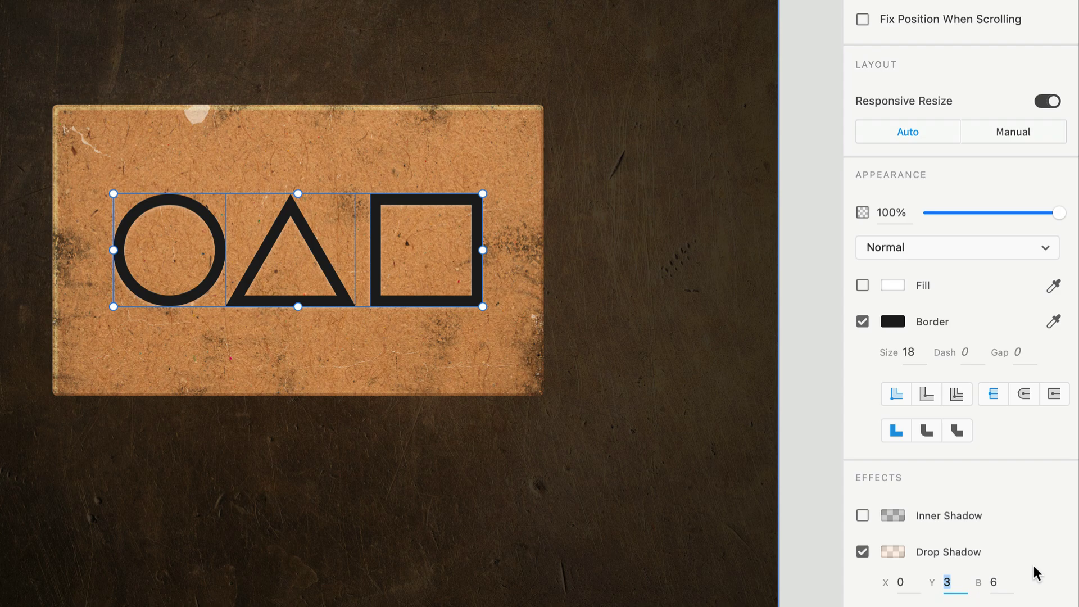
pyautogui.press('Up')
pyautogui.press('Tab')
pyautogui.press('Down')
pyautogui.press('Down')
pyautogui.press('Down')
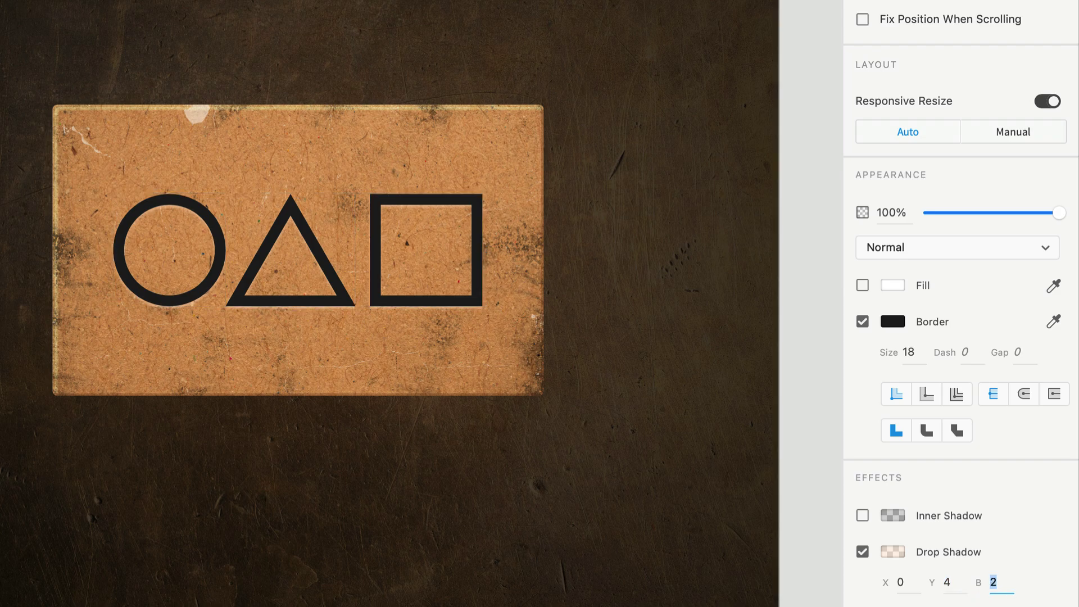
pyautogui.hotkey('shift', 'Tab')
pyautogui.press('Down')
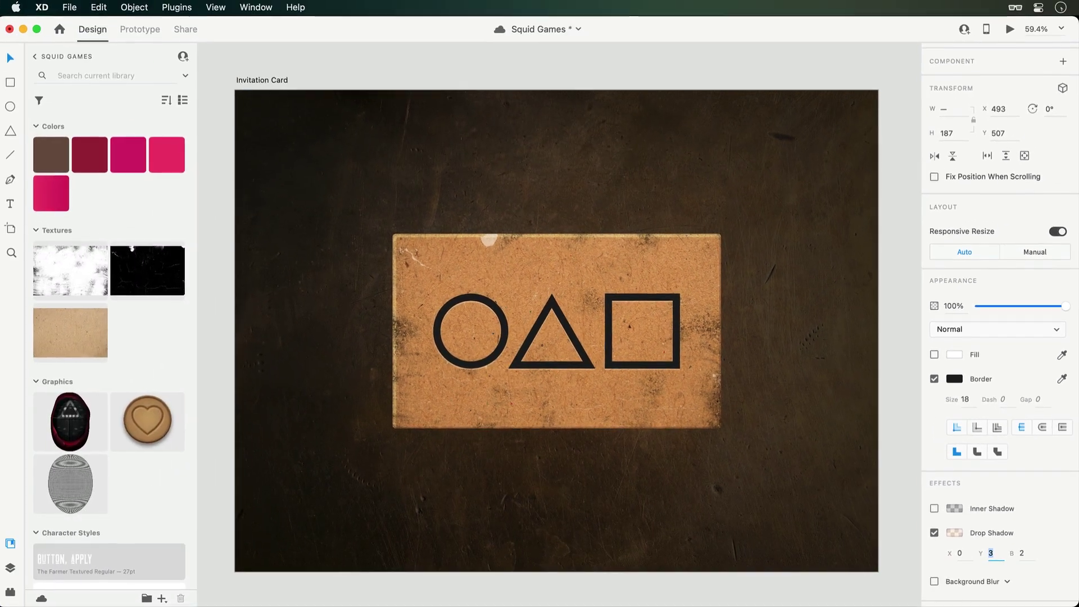
# Group the circle, triangle and square as Symbols and move the group below the textures
pyautogui.click(783, 332)
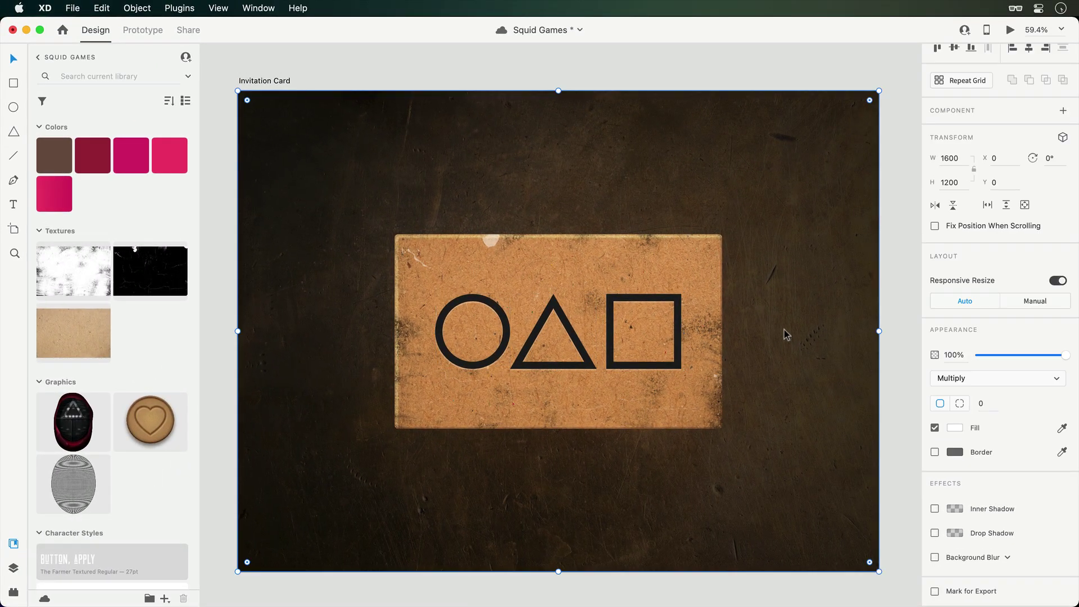
pyautogui.click(12, 569)
pyautogui.click(92, 112)
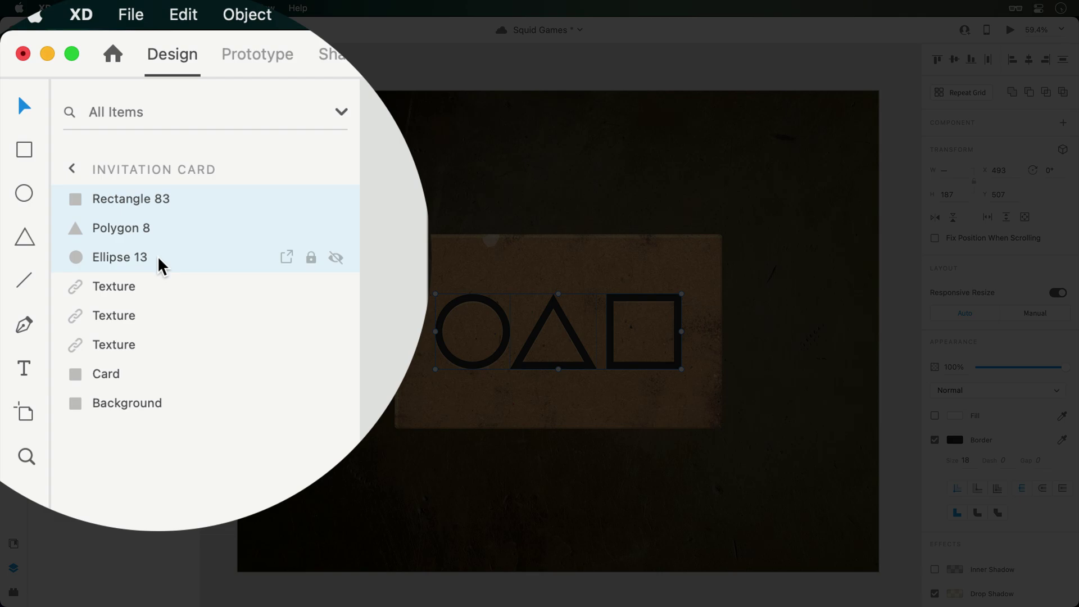
pyautogui.press('super+g')
pyautogui.doubleClick(116, 198)
pyautogui.write('S')
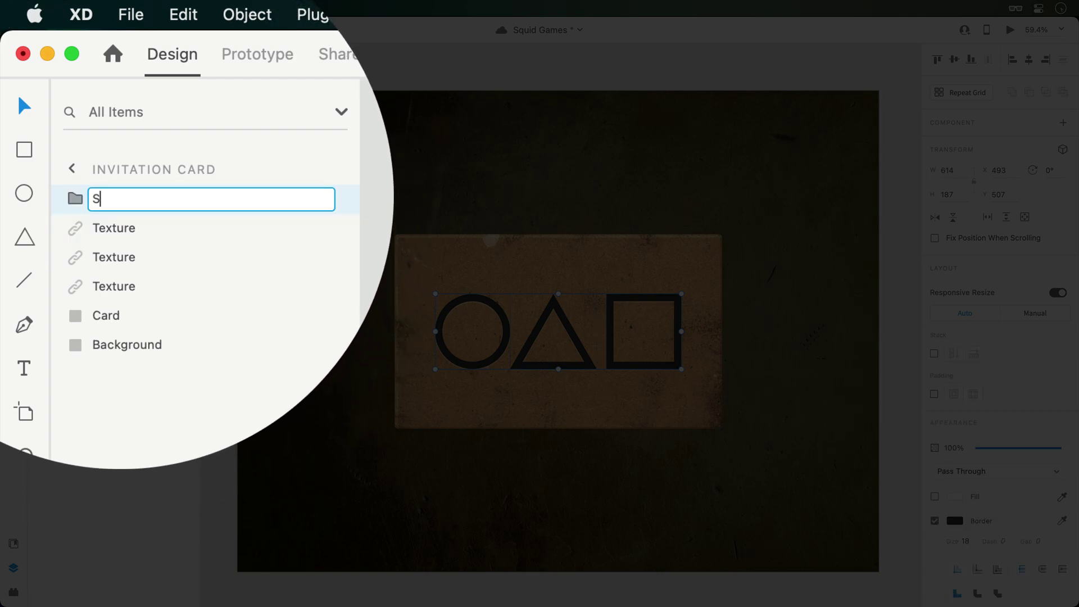
pyautogui.write('ymbols')
pyautogui.press('Return')
pyautogui.moveTo(144, 207); pyautogui.dragTo(120, 281)
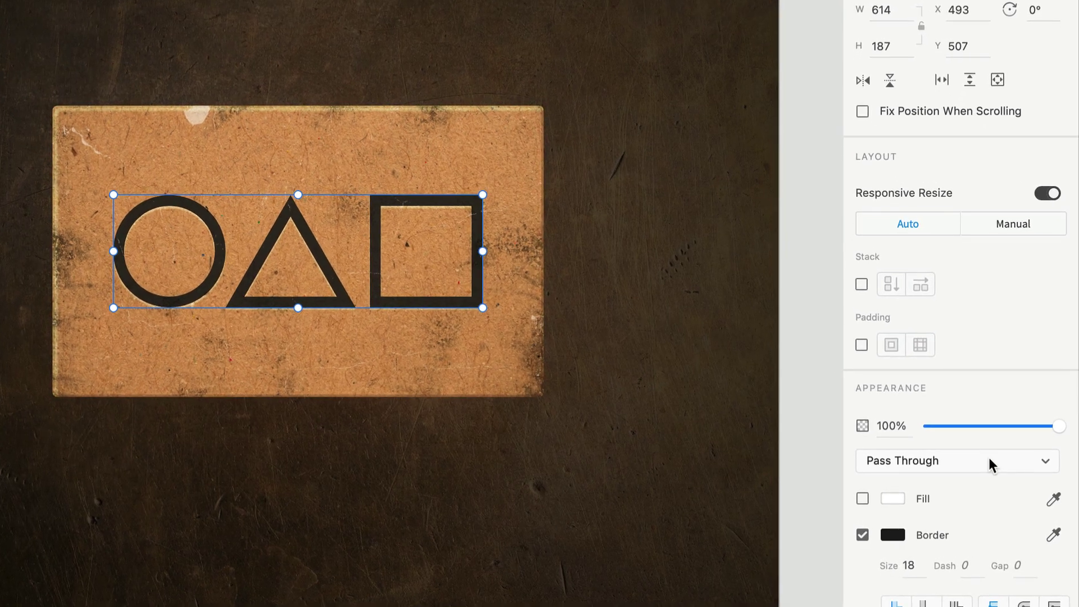
# Set the Symbols group's blend mode to Hard Light
pyautogui.click(1020, 472)
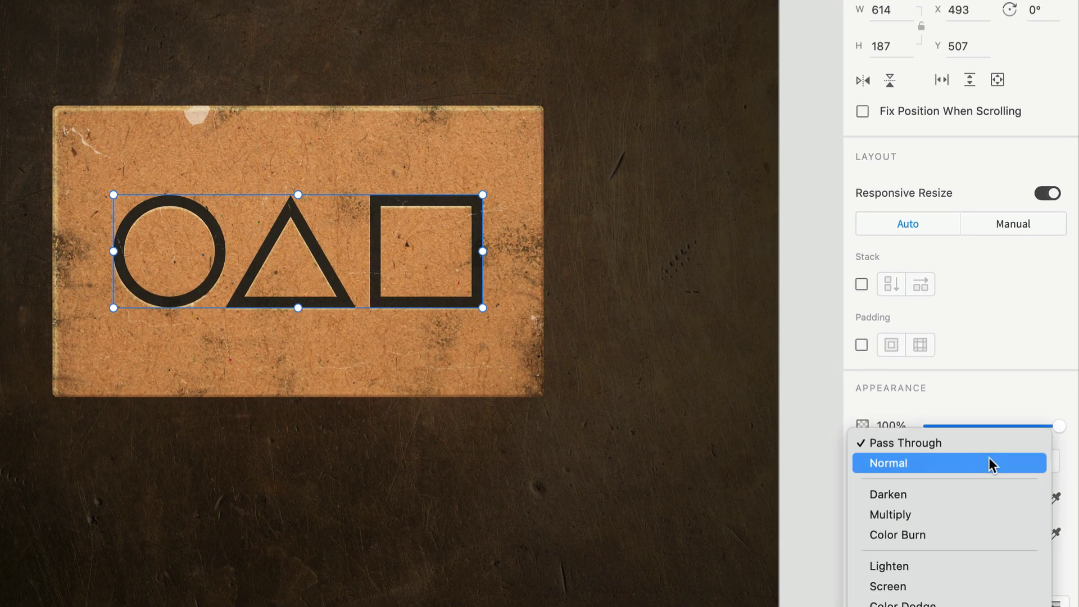
pyautogui.scroll(-5, 989, 457)
pyautogui.click(932, 458)
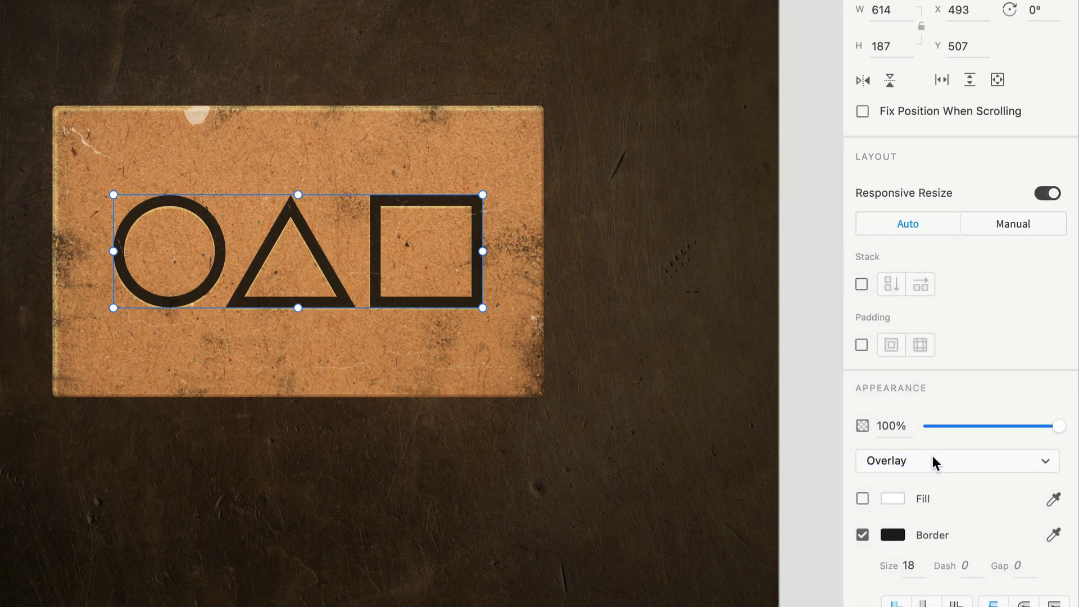
pyautogui.click(933, 457)
pyautogui.click(929, 502)
# Recolour the symbols' border to dark brown #31251D
pyautogui.click(892, 535)
pyautogui.click(827, 559)
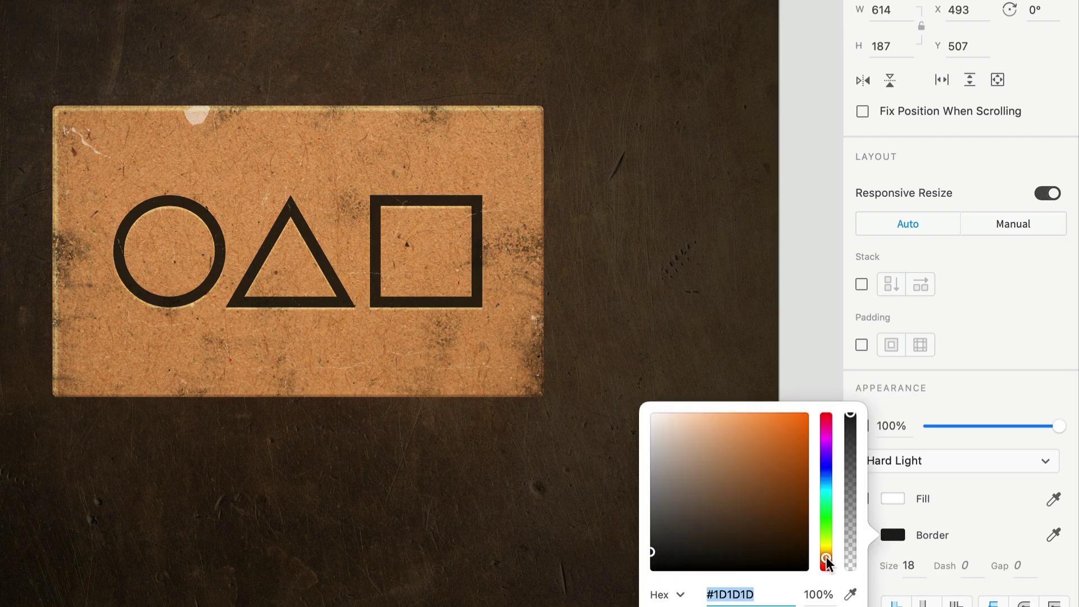
pyautogui.click(702, 548)
pyautogui.moveTo(744, 548); pyautogui.dragTo(717, 543)
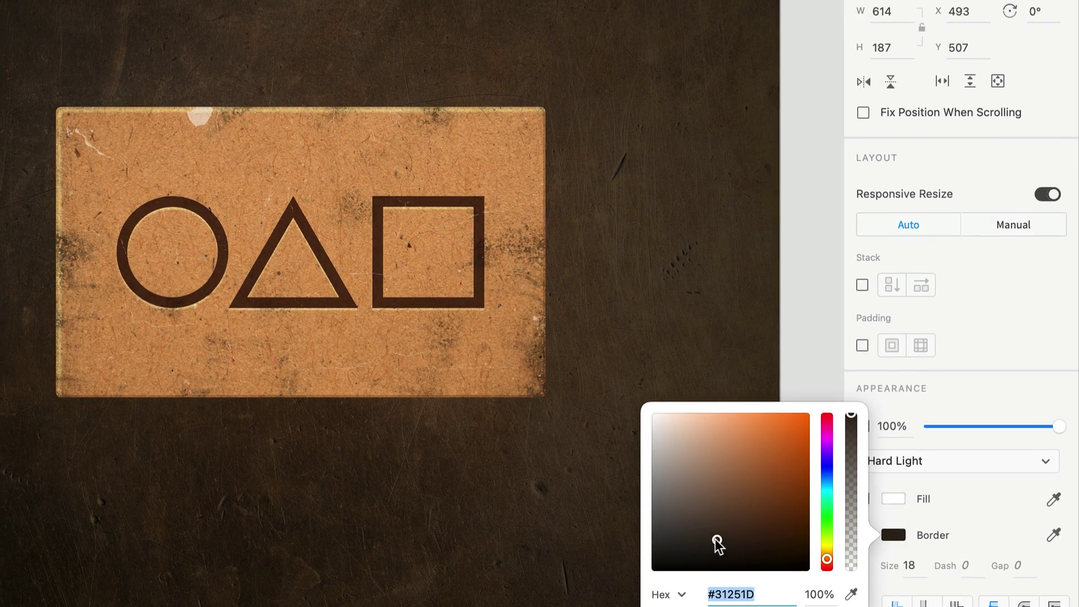
# Select the three shapes inside Symbols and convert their strokes with Object > Path > Outline Stroke
pyautogui.click(1023, 395)
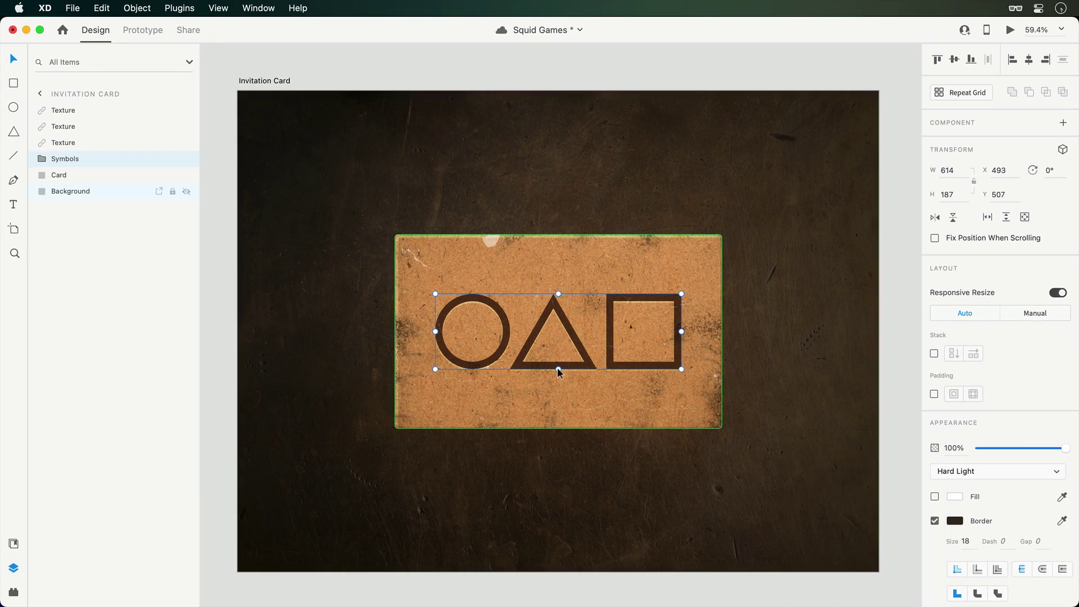
pyautogui.click(42, 159)
pyautogui.click(74, 175)
pyautogui.keyDown('shift'); pyautogui.click(79, 208); pyautogui.keyUp('shift')
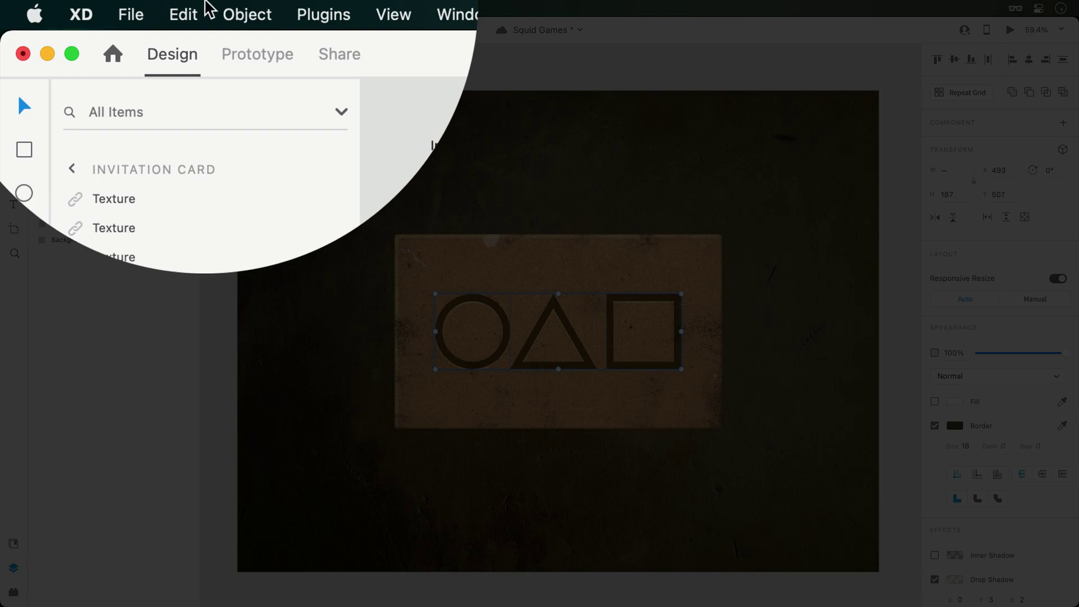
pyautogui.click(137, 8)
pyautogui.moveTo(288, 295)
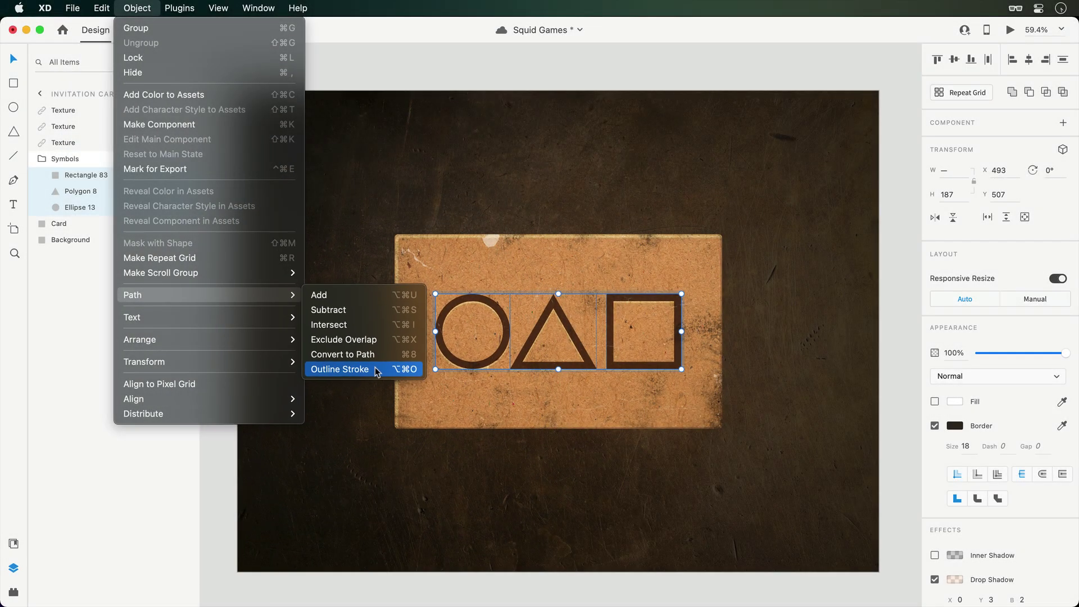
pyautogui.click(376, 369)
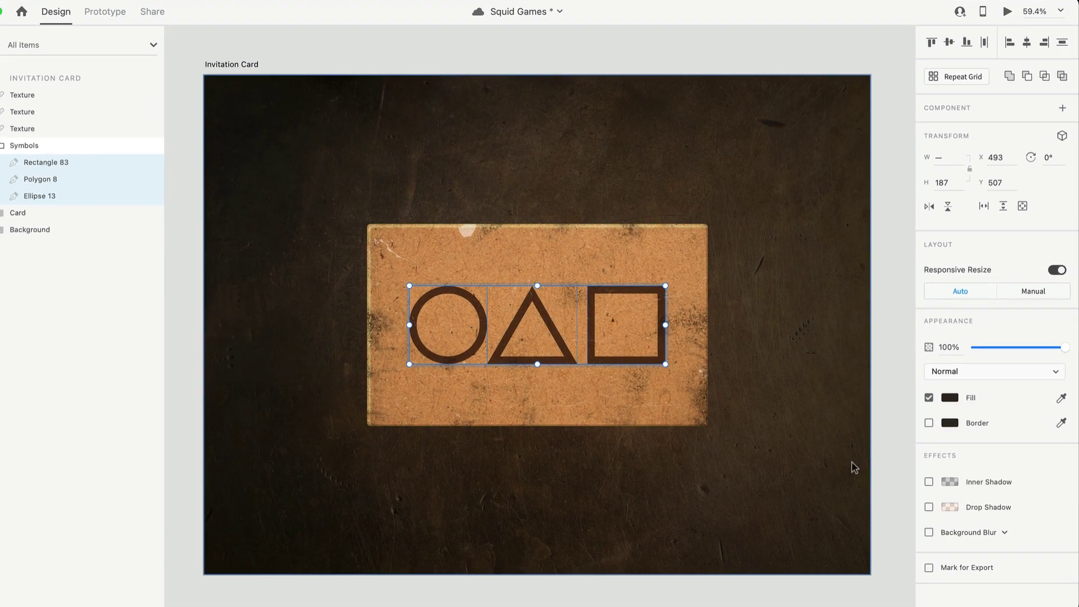
# Give the outlined shapes a size 4 tan #BA977B border at 34% opacity
pyautogui.click(934, 425)
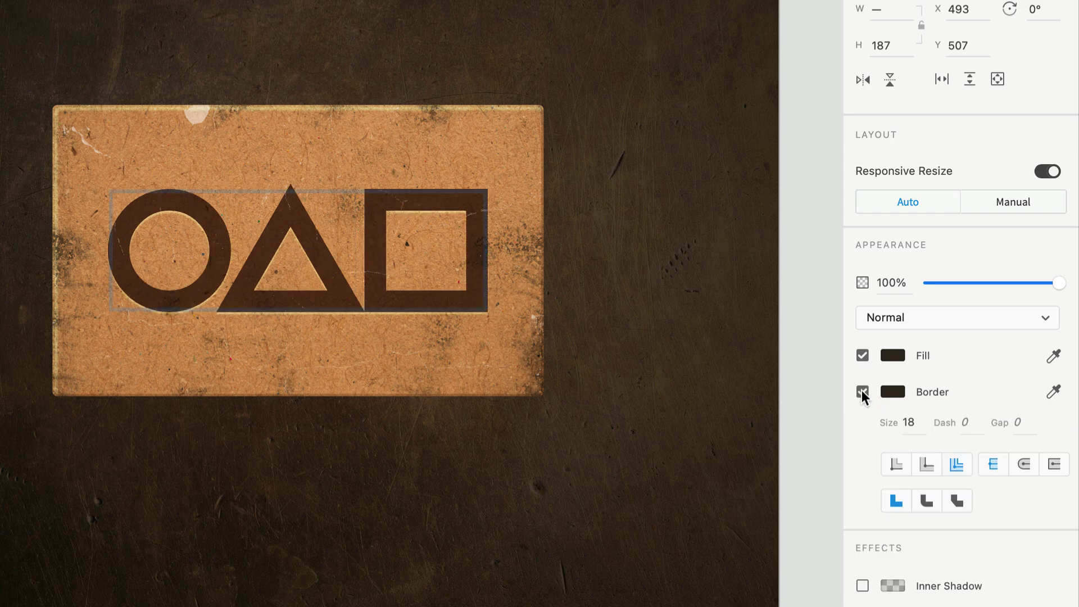
pyautogui.doubleClick(917, 423)
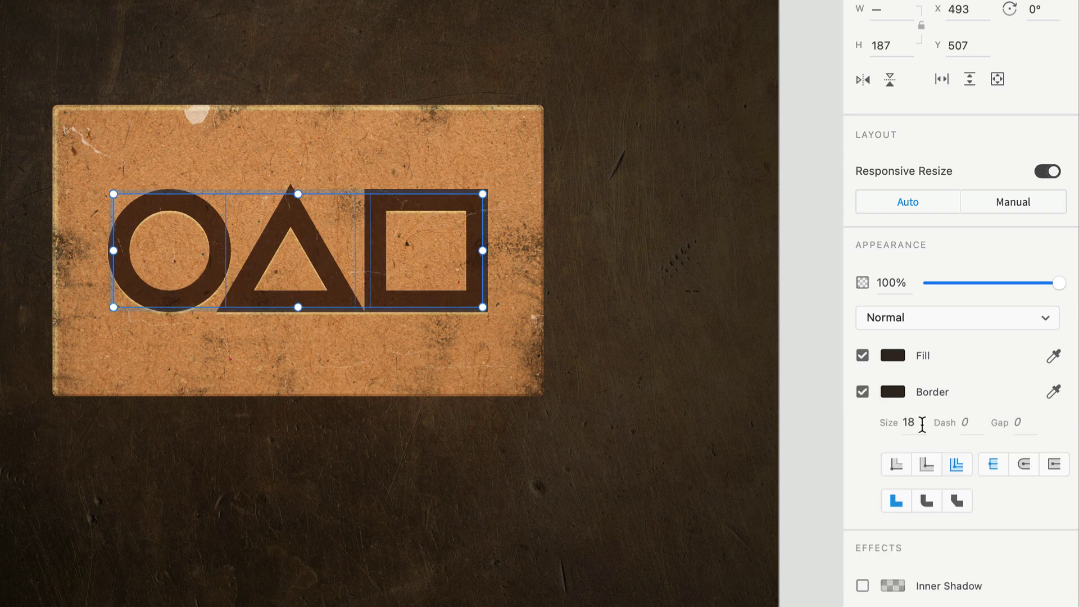
pyautogui.write('4')
pyautogui.click(893, 392)
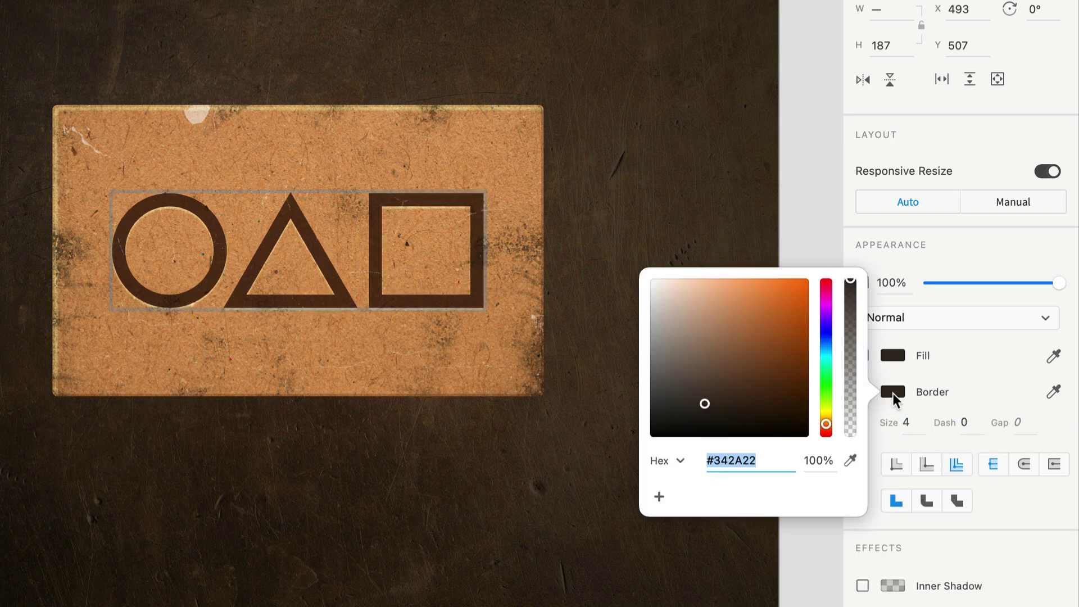
pyautogui.click(707, 315)
pyautogui.moveTo(707, 315); pyautogui.dragTo(703, 323)
pyautogui.moveTo(851, 281); pyautogui.dragTo(852, 403)
# Switch the symbols' blur type to Object Blur, enable it, and set the amount to 1
pyautogui.click(980, 371)
pyautogui.scroll(-3, 980, 374)
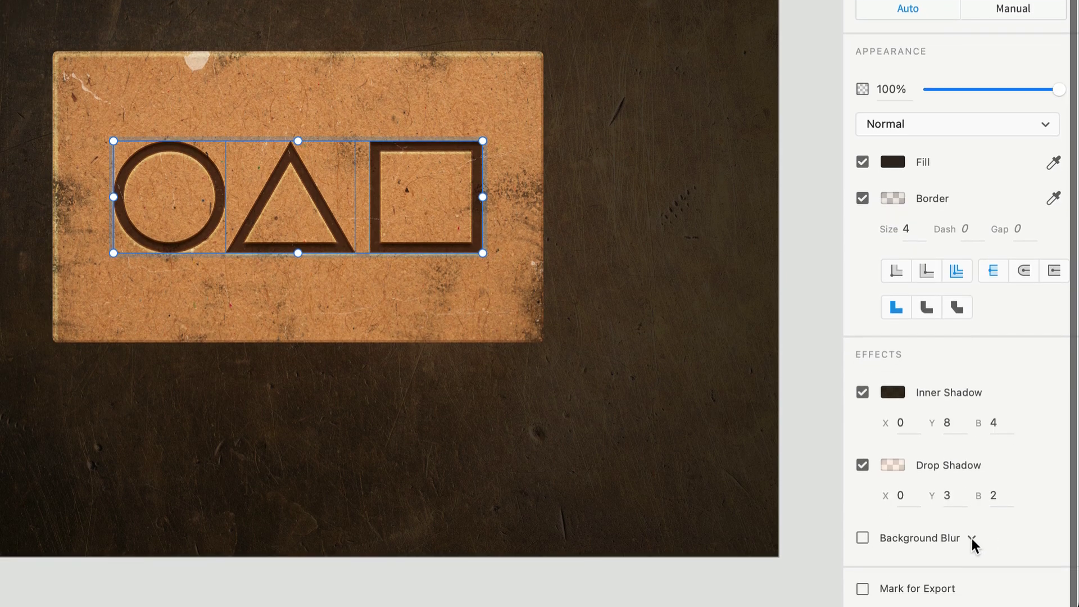
pyautogui.click(972, 589)
pyautogui.click(968, 552)
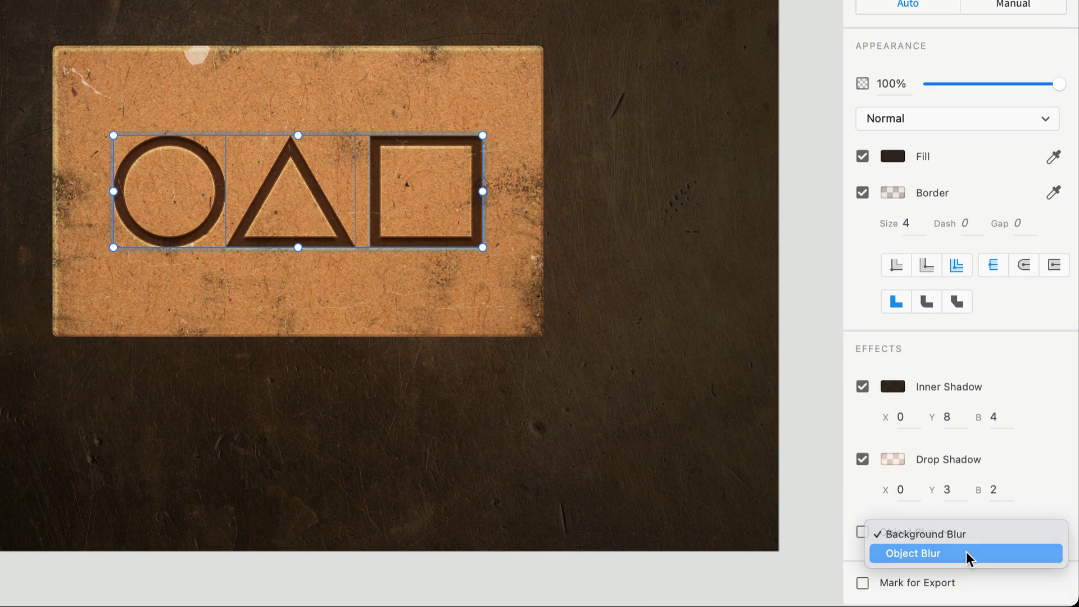
pyautogui.moveTo(953, 527); pyautogui.dragTo(950, 524)
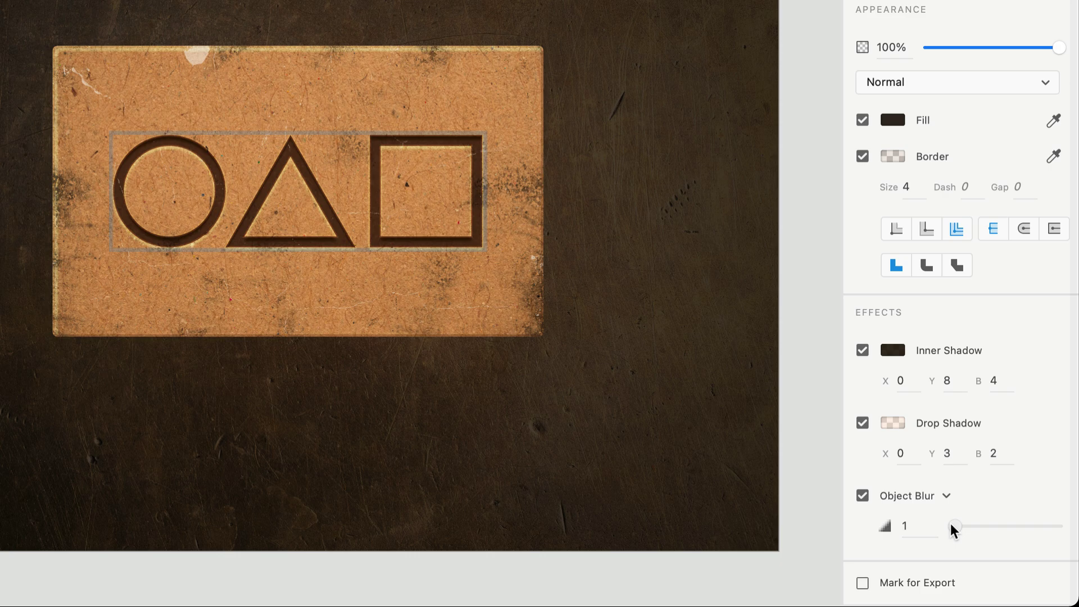
pyautogui.click(907, 526)
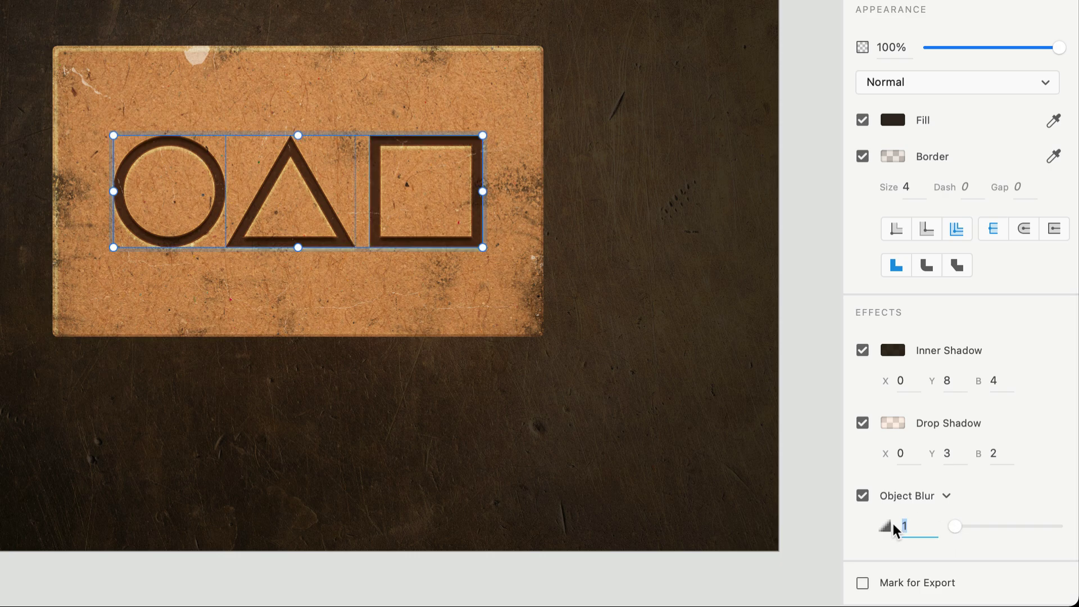
pyautogui.write('0')
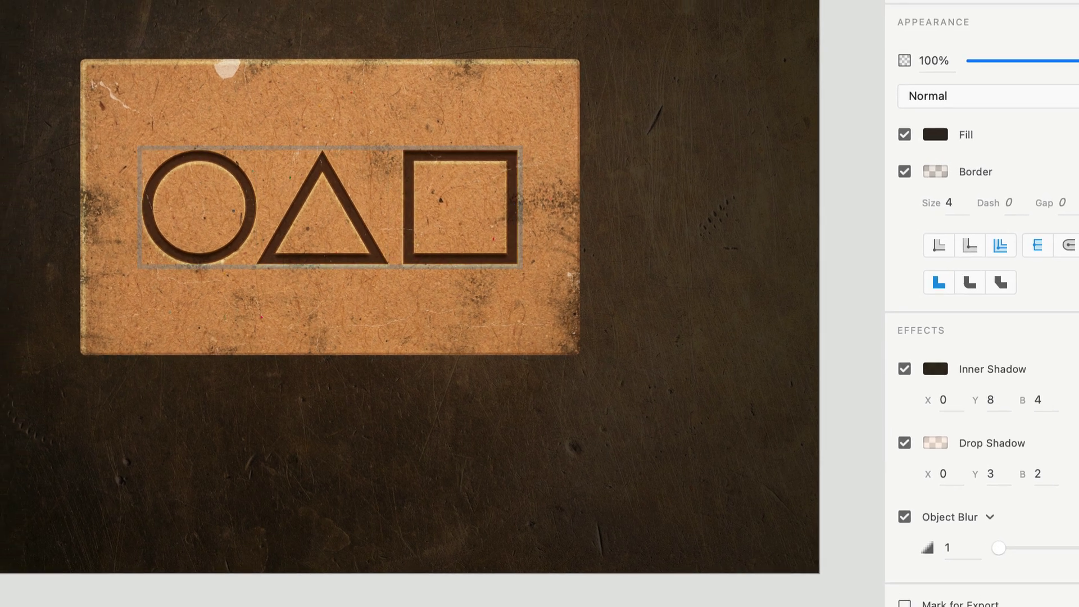